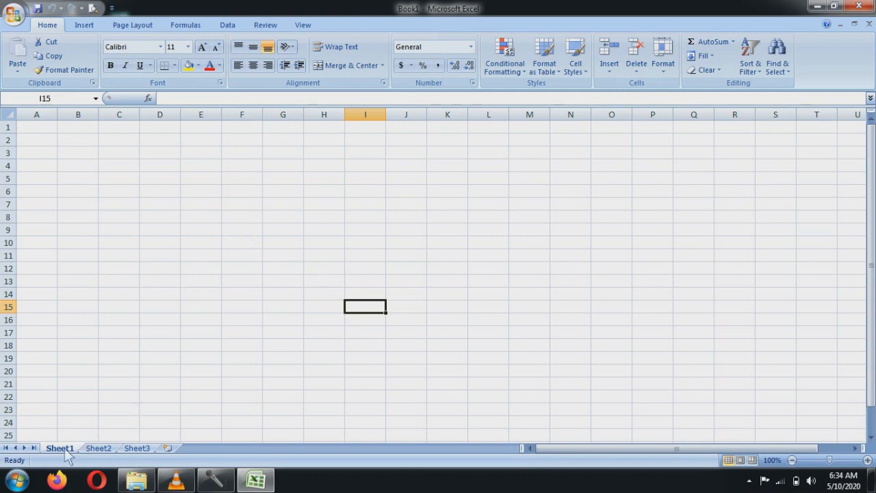
- Open the recent workbook 4 MACAM RUMUS VLOOKUP
{"action": "left_click", "coordinate": [27, 482]}
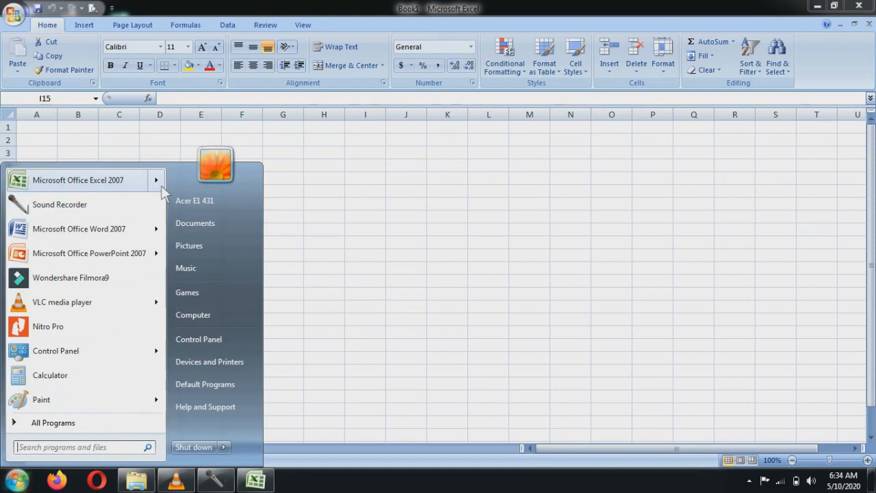
{"action": "mouse_move", "coordinate": [163, 189]}
{"action": "left_click", "coordinate": [226, 205]}
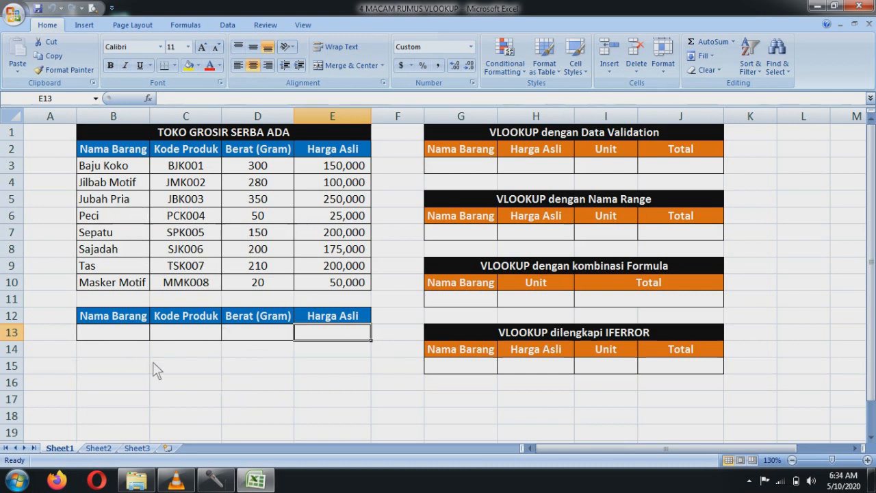
- Enter =VLOOKUP(B13,B3:E10,2,FALSE) in C13 to look up the product code (Kode Produk)
{"action": "left_click", "coordinate": [132, 342]}
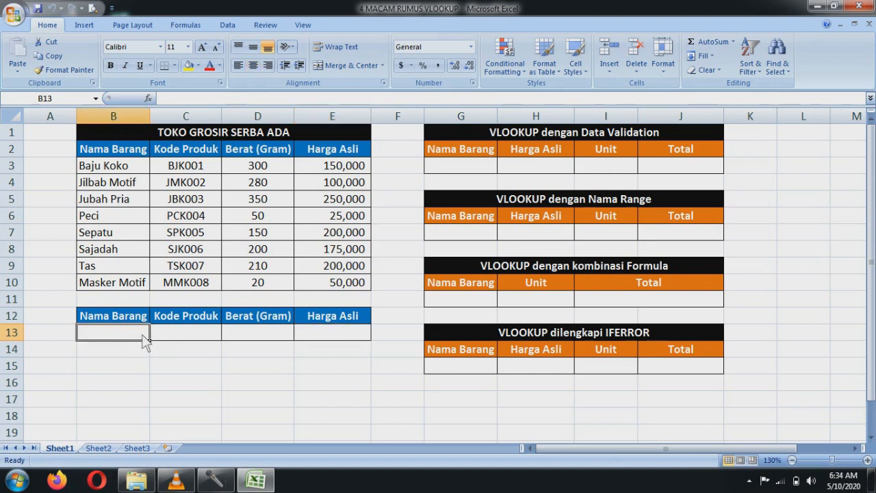
{"action": "key", "text": "Tab"}
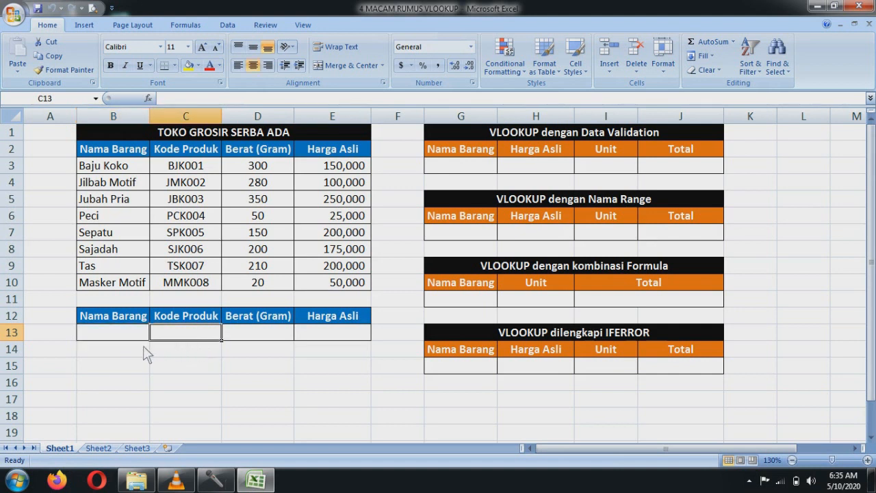
{"action": "type", "text": "=VL"}
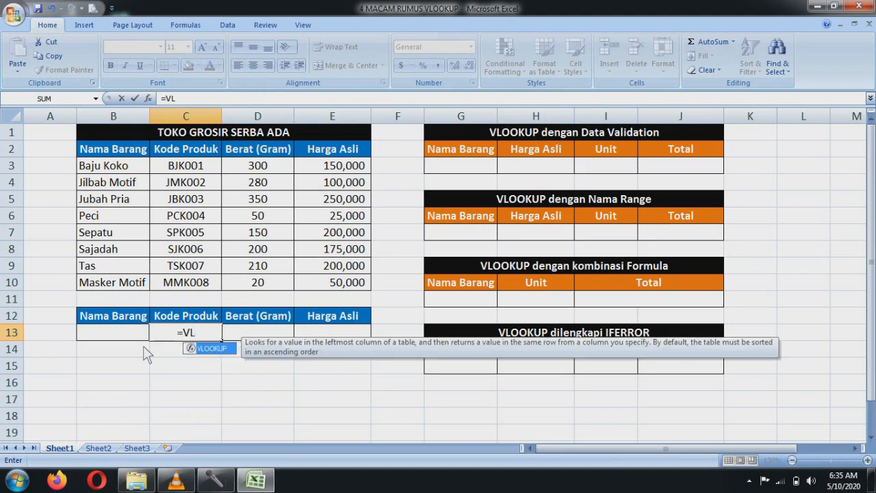
{"action": "double_click", "coordinate": [218, 350]}
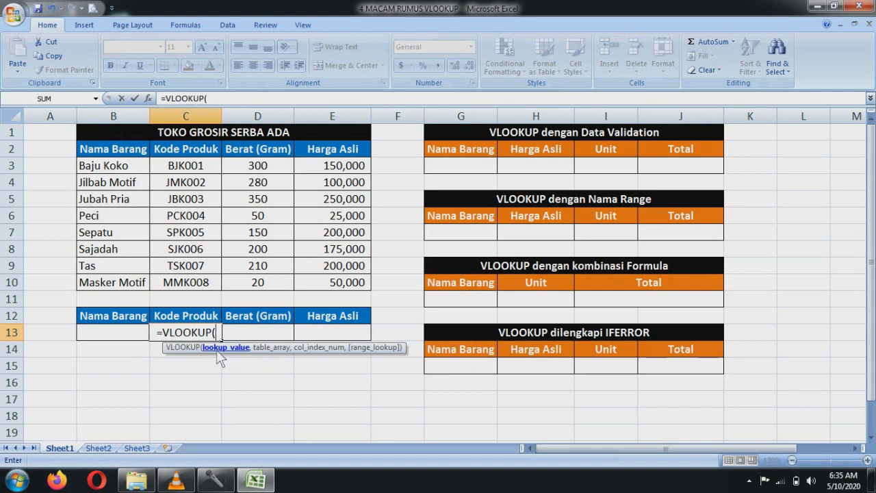
{"action": "left_click", "coordinate": [97, 332]}
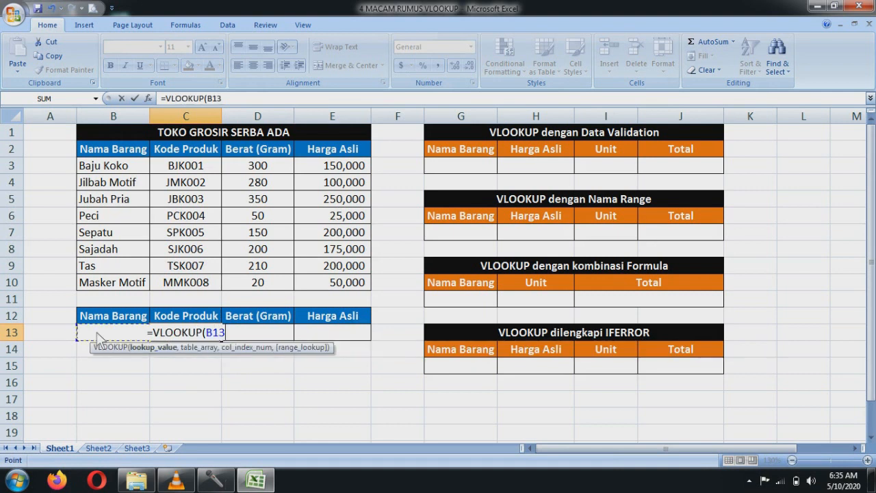
{"action": "type", "text": ","}
{"action": "left_click_drag", "start_coordinate": [112, 168], "coordinate": [328, 288]}
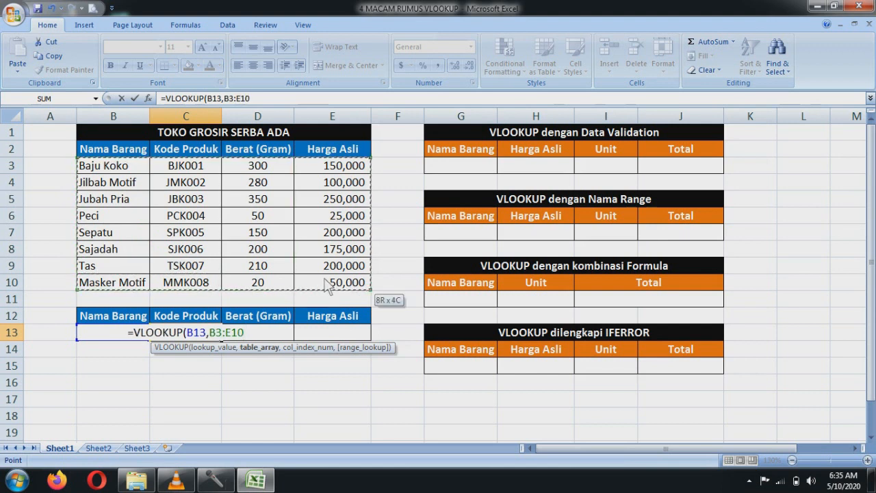
{"action": "type", "text": ","}
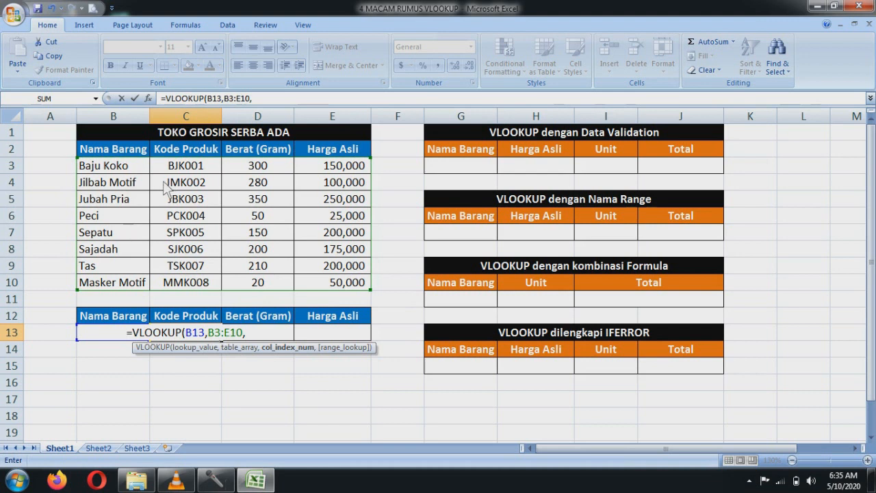
{"action": "type", "text": "2"}
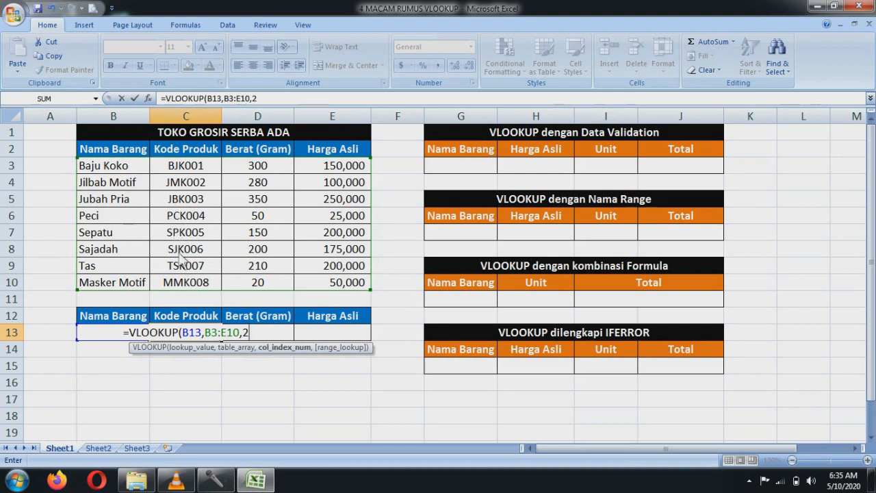
{"action": "type", "text": ","}
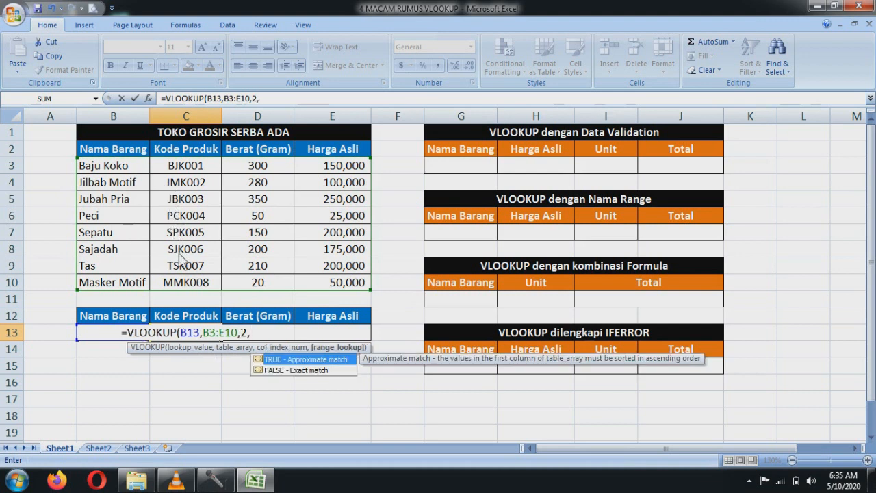
{"action": "type", "text": "FALSE"}
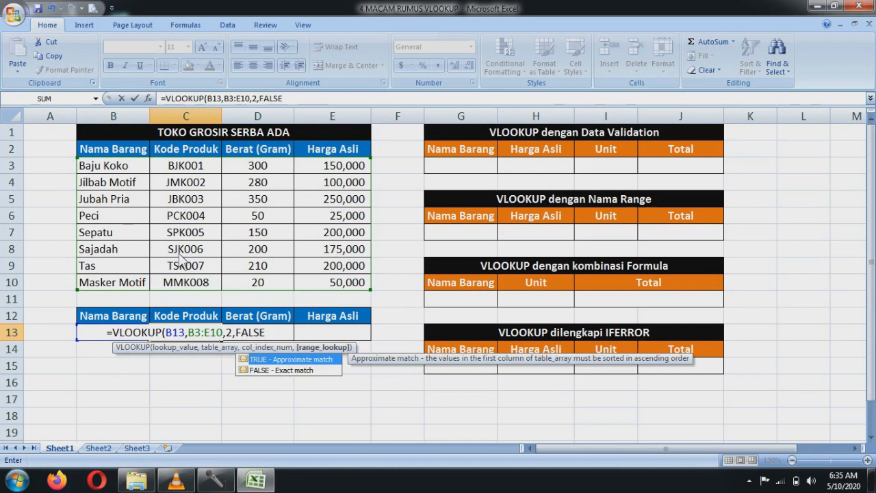
{"action": "type", "text": ")"}
{"action": "key", "text": "Return"}
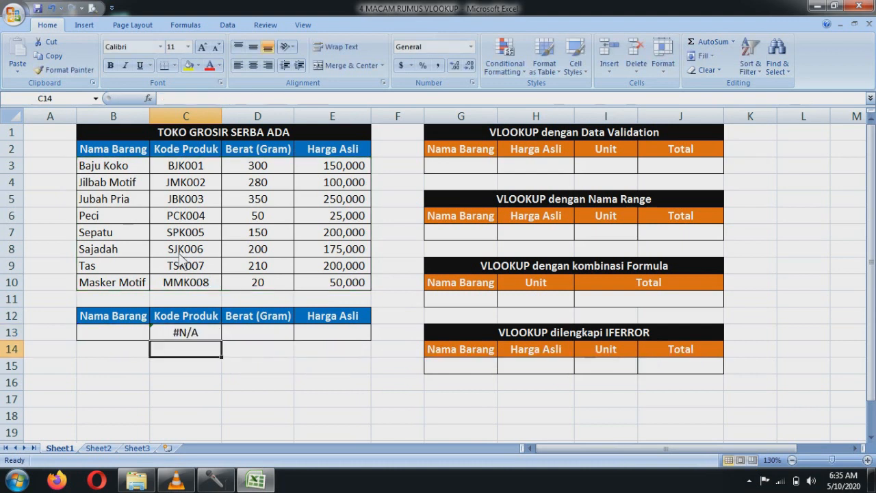
- Enter TAS as the item name (Nama Barang) in cell B13
{"action": "left_click", "coordinate": [112, 334]}
{"action": "type", "text": "TAS"}
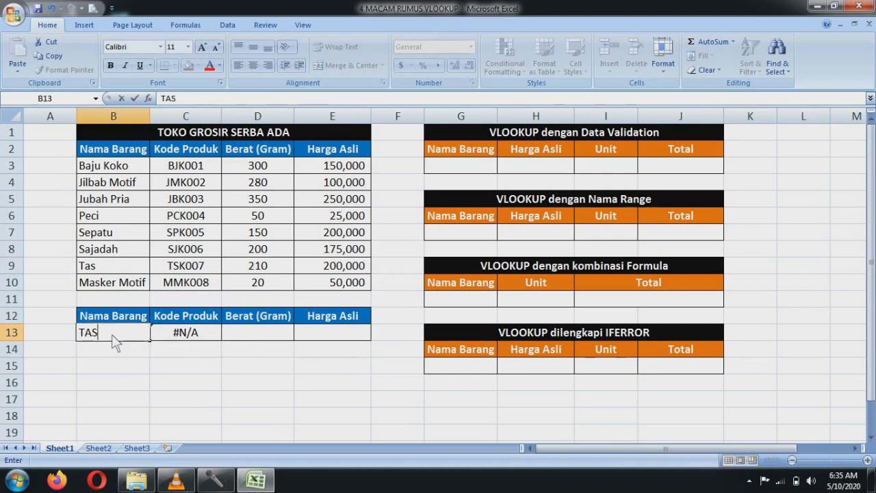
{"action": "key", "text": "Return"}
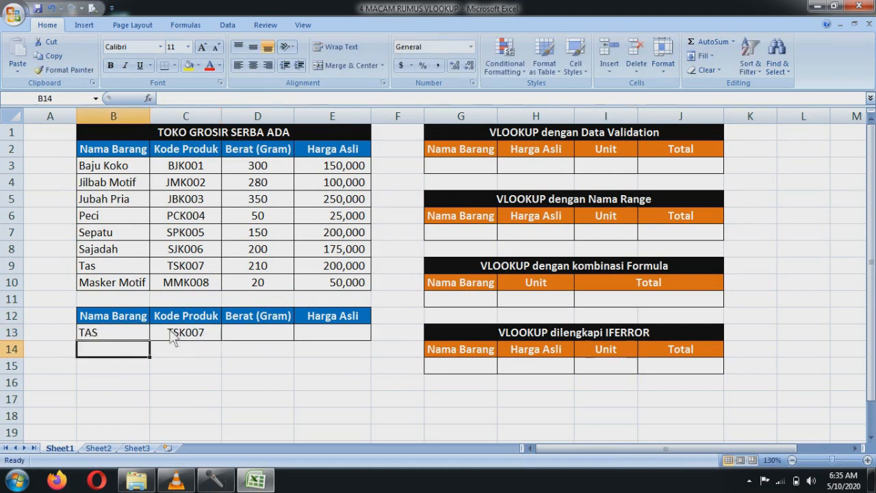
- Enter =VLOOKUP(B13,B3:E10,3,FALSE) in D13 to look up the weight (Berat)
{"action": "left_click", "coordinate": [245, 337]}
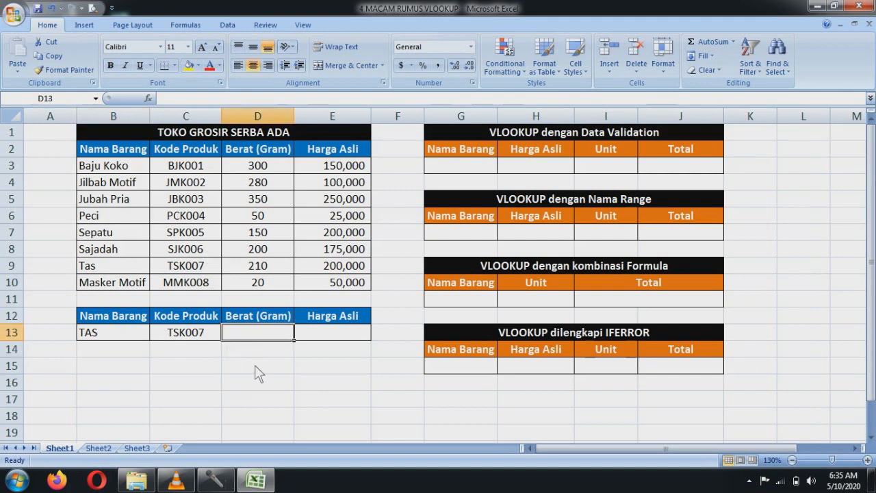
{"action": "type", "text": "=VL"}
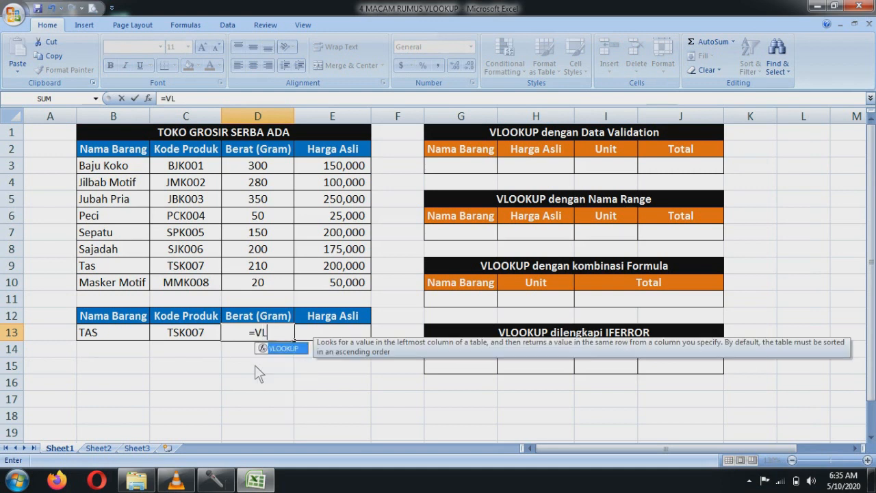
{"action": "double_click", "coordinate": [296, 350]}
{"action": "left_click", "coordinate": [126, 337]}
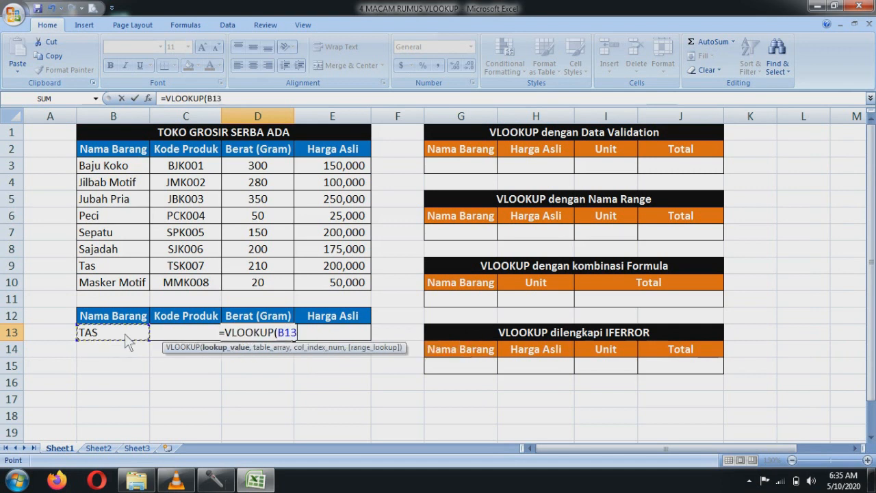
{"action": "type", "text": ","}
{"action": "left_click_drag", "start_coordinate": [106, 166], "coordinate": [356, 283]}
{"action": "type", "text": ","}
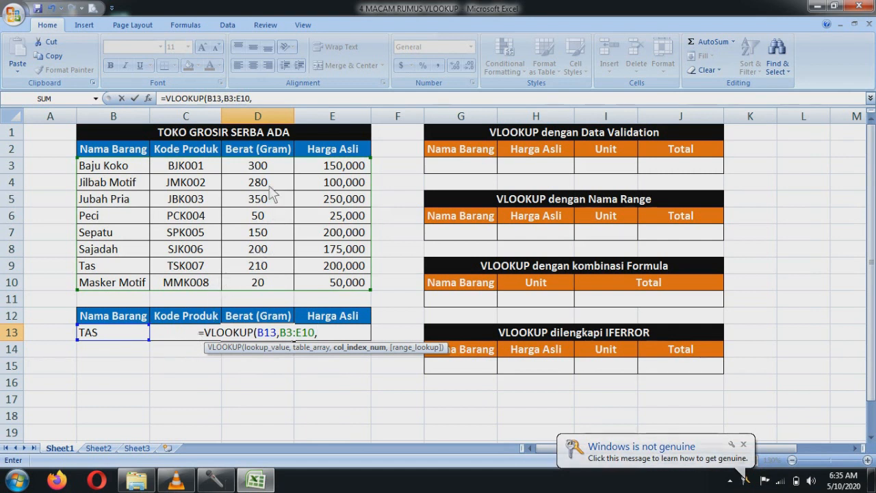
{"action": "type", "text": "3"}
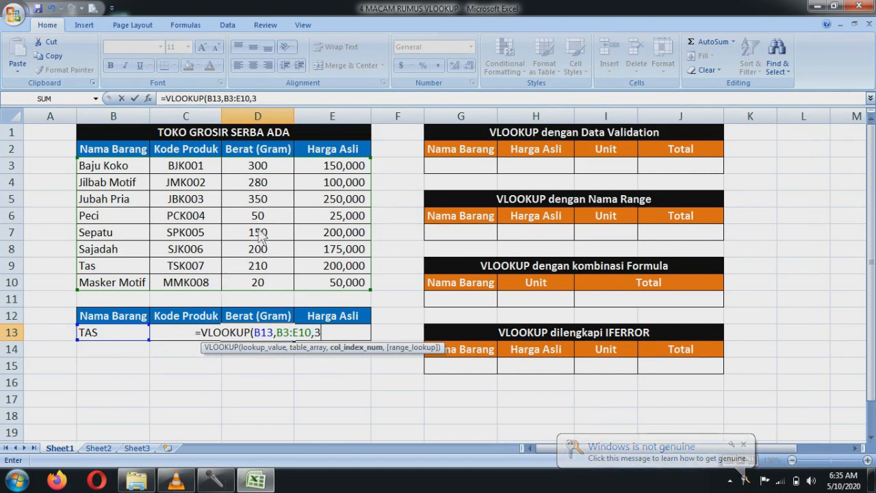
{"action": "type", "text": ",FALSE"}
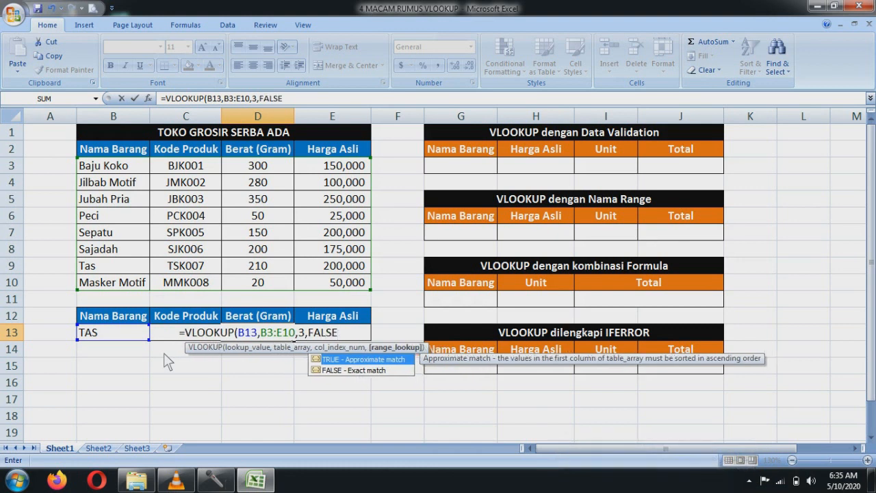
{"action": "type", "text": ")"}
{"action": "key", "text": "Return"}
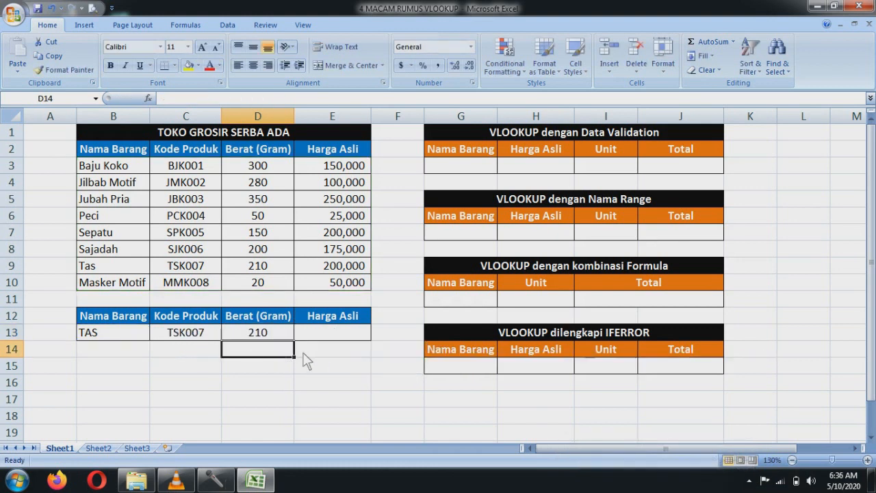
- Enter =VLOOKUP(B13,B3:E10,4,FALSE) in E13 to look up the original price (Harga Asli)
{"action": "left_click", "coordinate": [338, 338]}
{"action": "type", "text": "=VLO"}
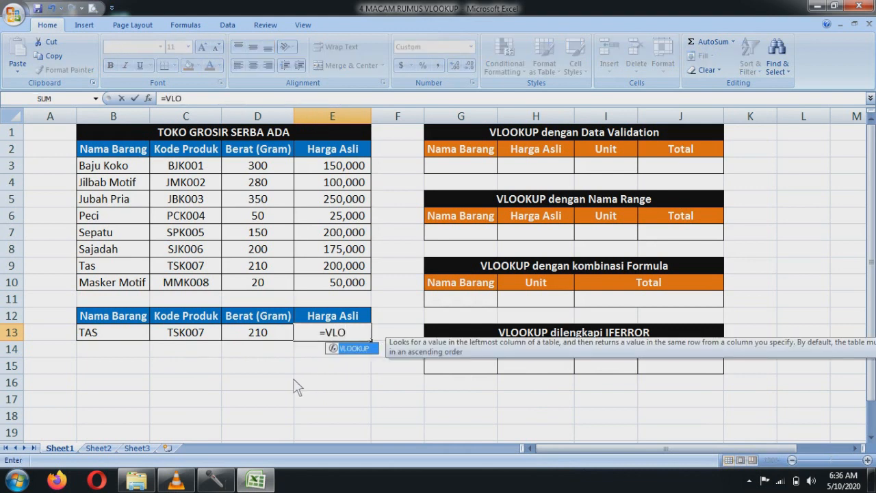
{"action": "double_click", "coordinate": [351, 348]}
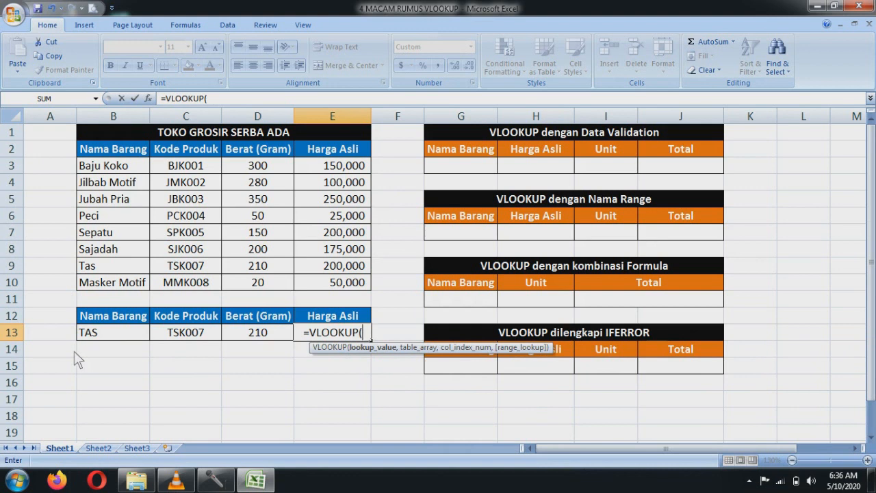
{"action": "left_click", "coordinate": [102, 336]}
{"action": "type", "text": ","}
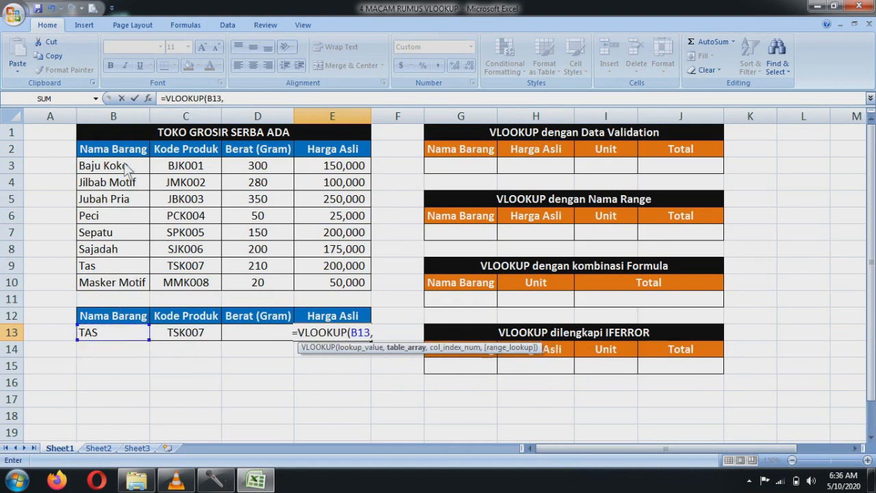
{"action": "left_click_drag", "start_coordinate": [109, 171], "coordinate": [326, 296]}
{"action": "type", "text": ","}
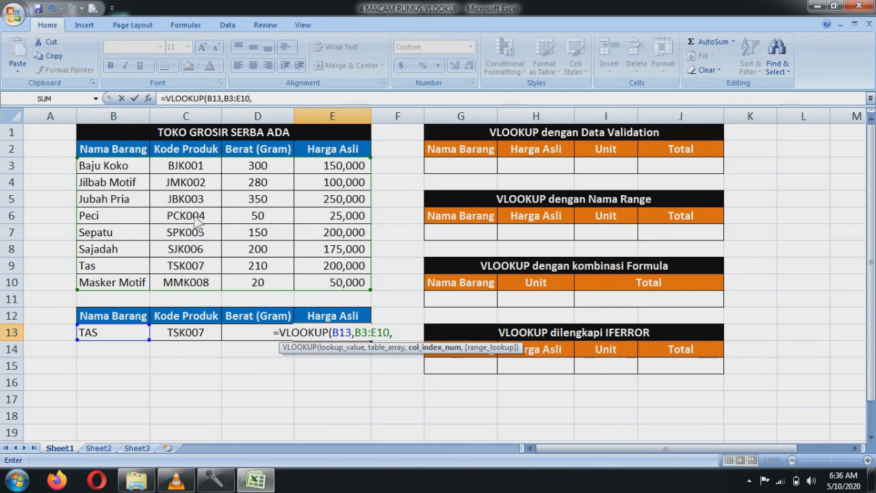
{"action": "type", "text": "4"}
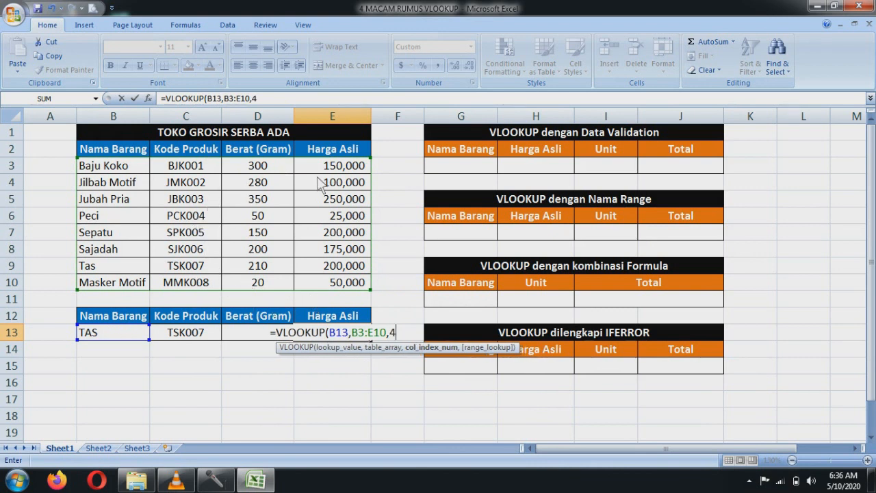
{"action": "type", "text": ","}
{"action": "type", "text": "FA"}
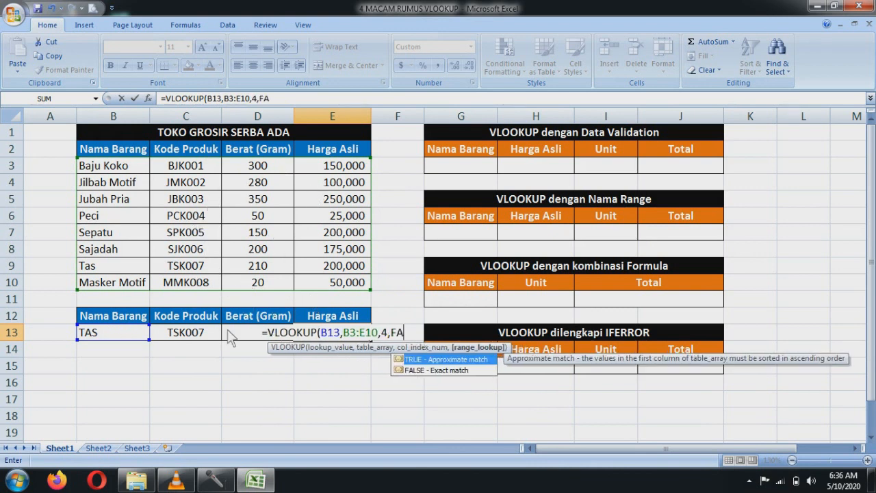
{"action": "type", "text": "LSE)"}
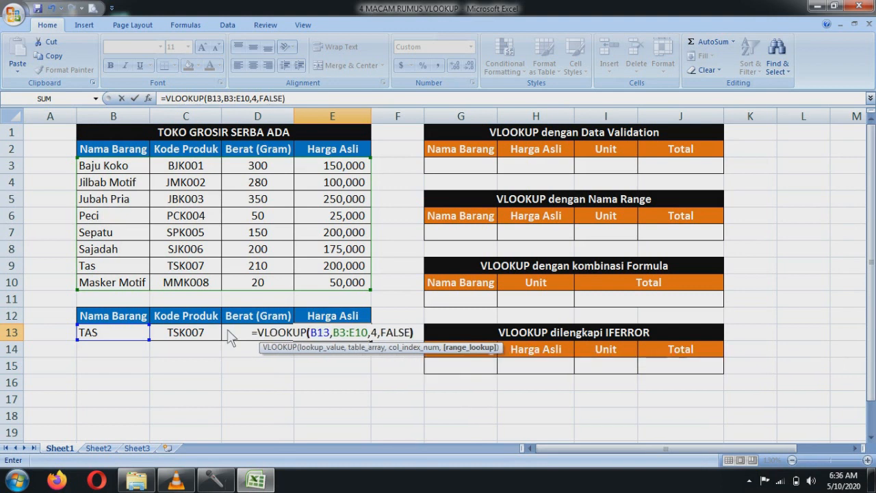
{"action": "key", "text": "Return"}
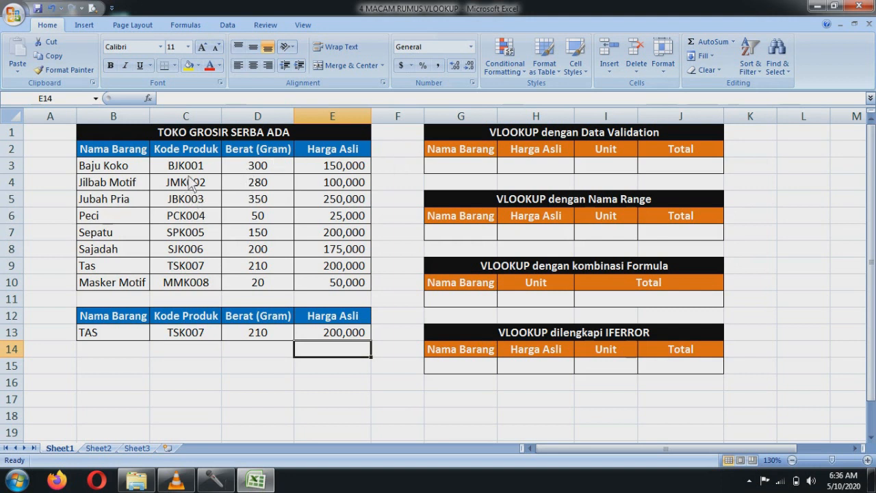
- Add a List data validation to cell G3 with =$B$3:$B$10 as its source and the in-cell dropdown enabled
{"action": "left_click", "coordinate": [461, 169]}
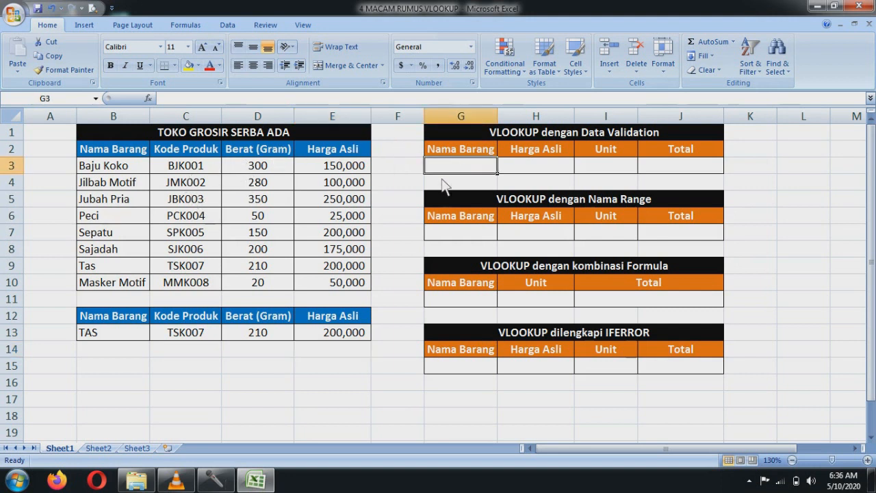
{"action": "left_click", "coordinate": [235, 22]}
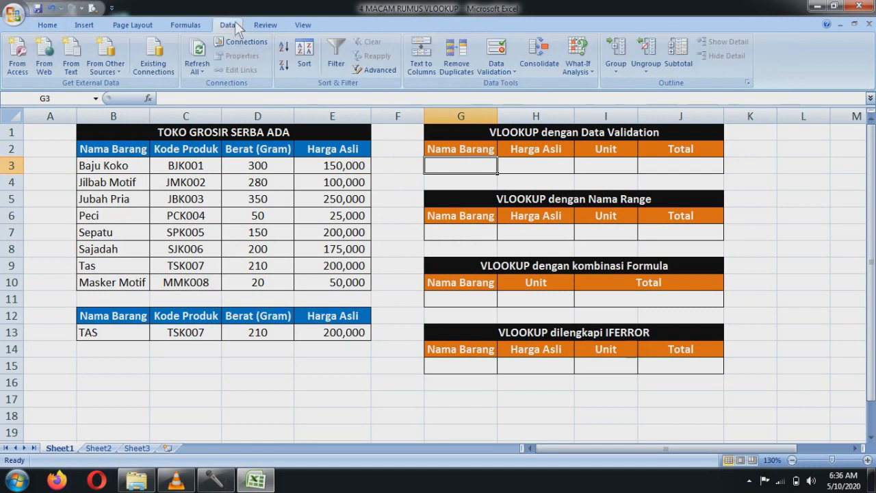
{"action": "left_click", "coordinate": [498, 55]}
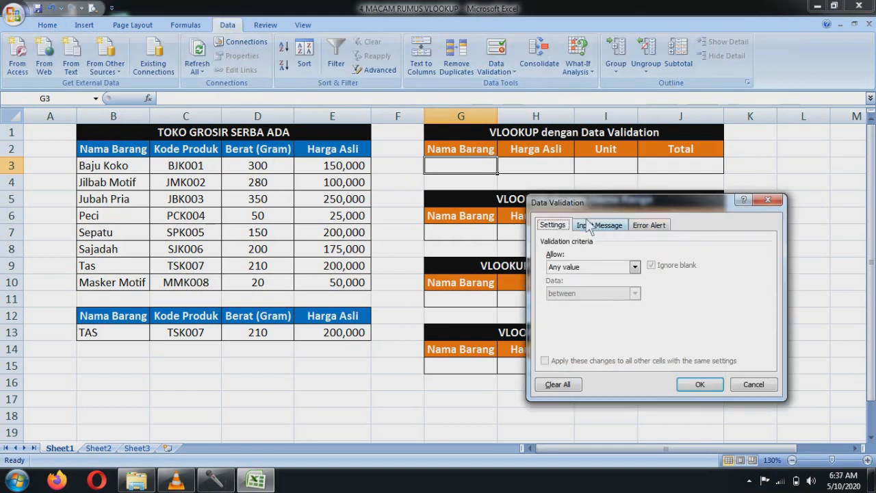
{"action": "left_click", "coordinate": [635, 268]}
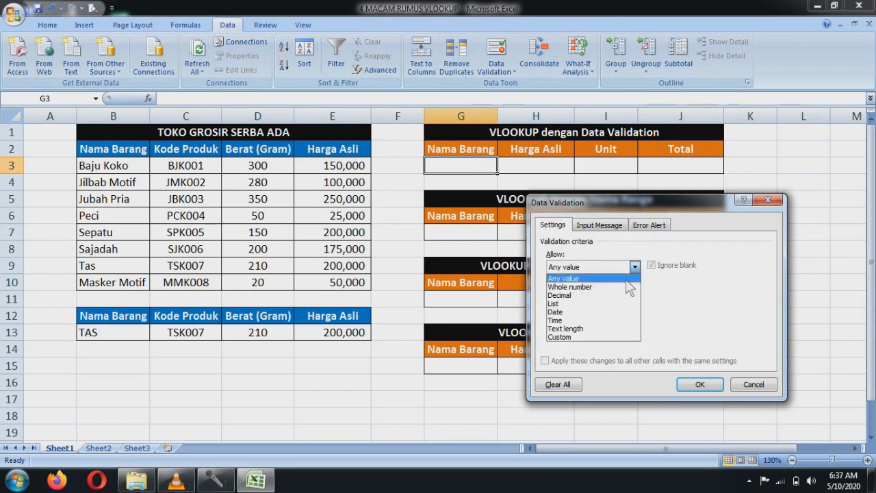
{"action": "left_click", "coordinate": [577, 306]}
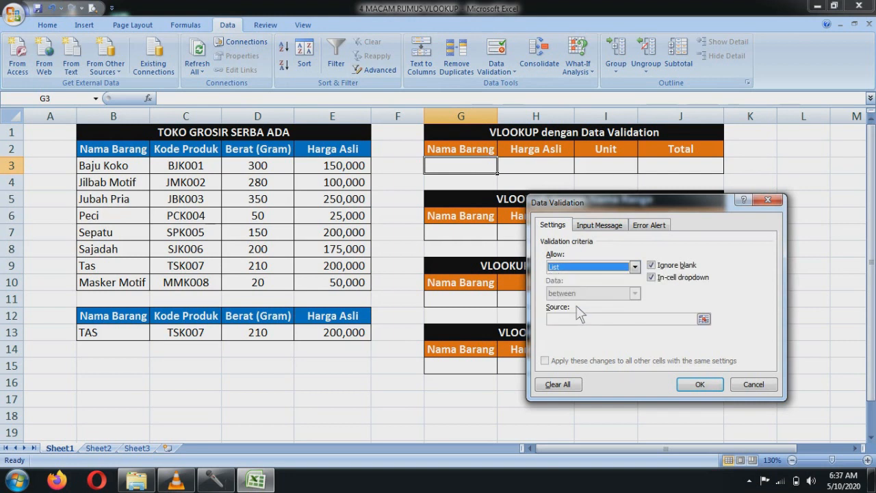
{"action": "left_click", "coordinate": [705, 319]}
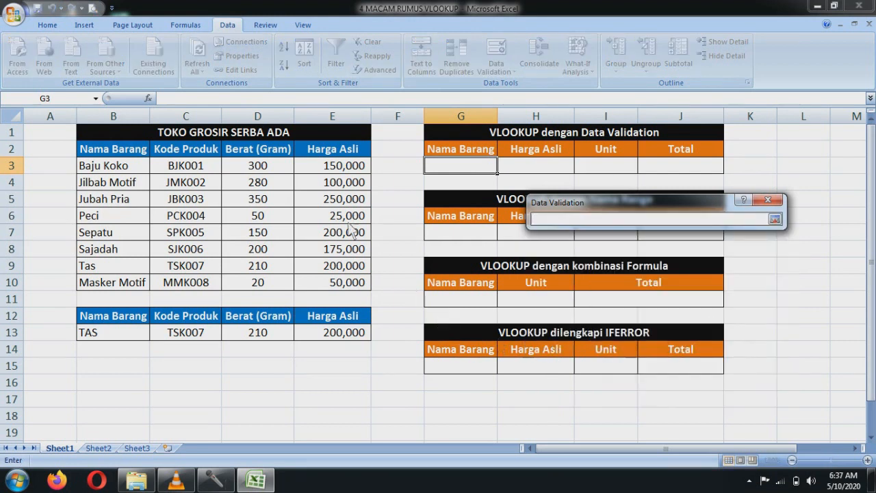
{"action": "left_click", "coordinate": [119, 167]}
{"action": "left_click_drag", "start_coordinate": [122, 179], "coordinate": [144, 287]}
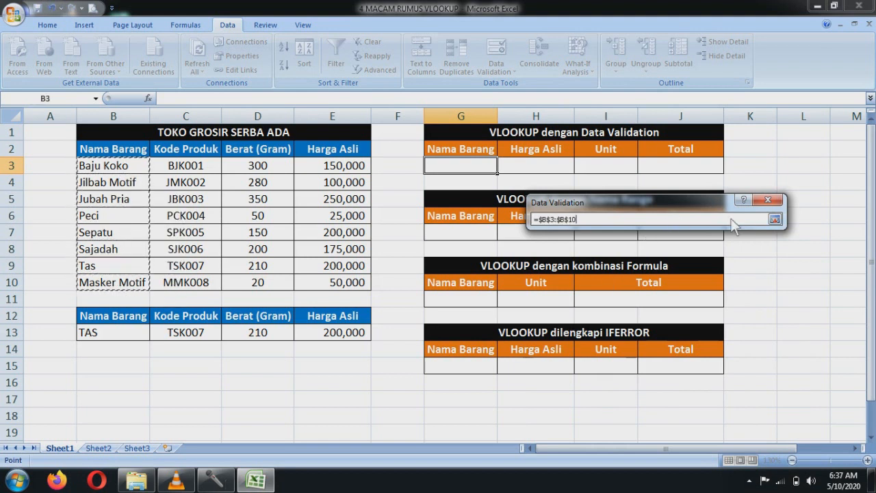
{"action": "left_click", "coordinate": [781, 220]}
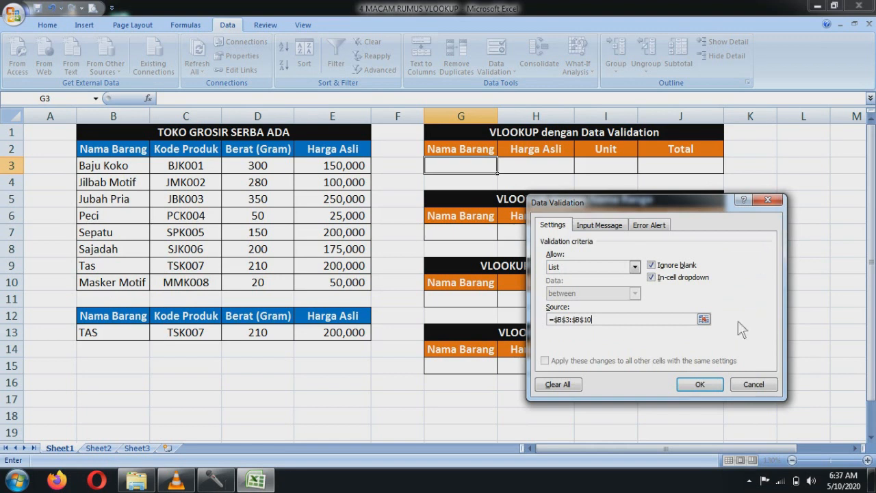
{"action": "left_click", "coordinate": [699, 384]}
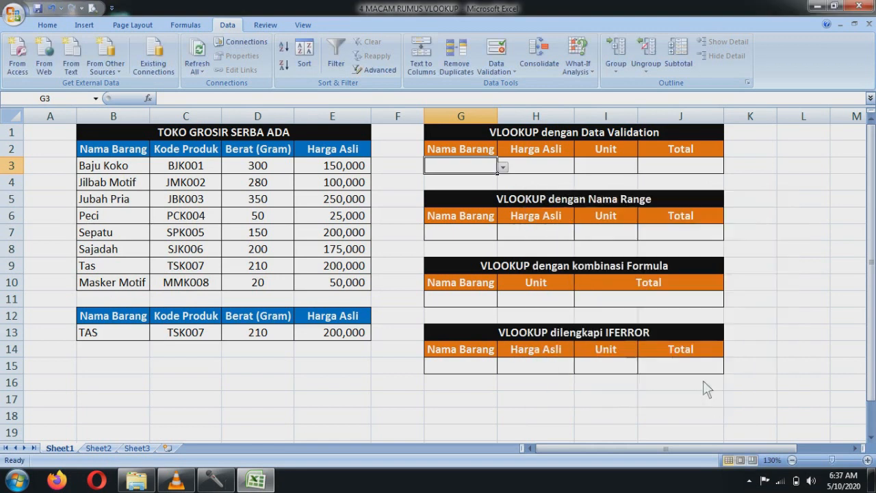
- Try Jubah Pria and Peci from the drop-down list in G3, finishing with Sajadah as the chosen item
{"action": "left_click", "coordinate": [505, 168]}
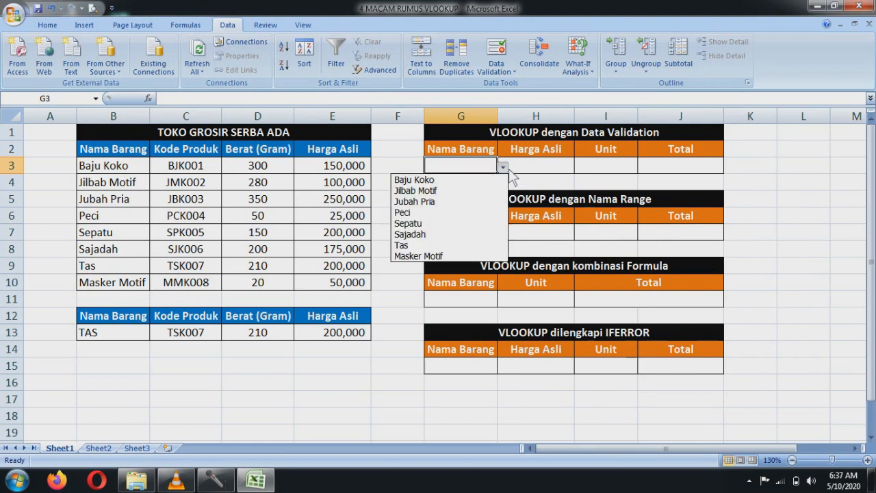
{"action": "left_click", "coordinate": [429, 201]}
{"action": "left_click", "coordinate": [503, 167]}
{"action": "left_click", "coordinate": [429, 217]}
{"action": "left_click", "coordinate": [504, 167]}
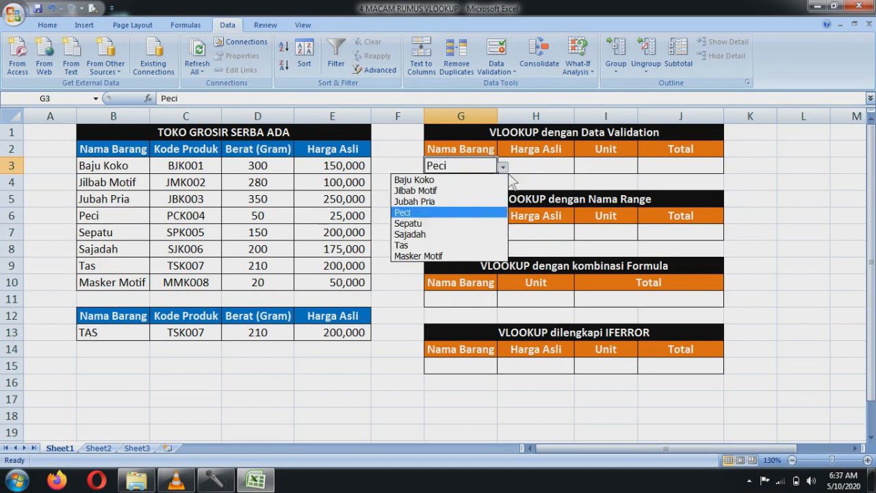
{"action": "left_click", "coordinate": [423, 234]}
- Enter =VLOOKUP(G3,B3:E10,4,FALSE) in H3 to look up the original price (Harga Asli) of the chosen item
{"action": "key", "text": "Right"}
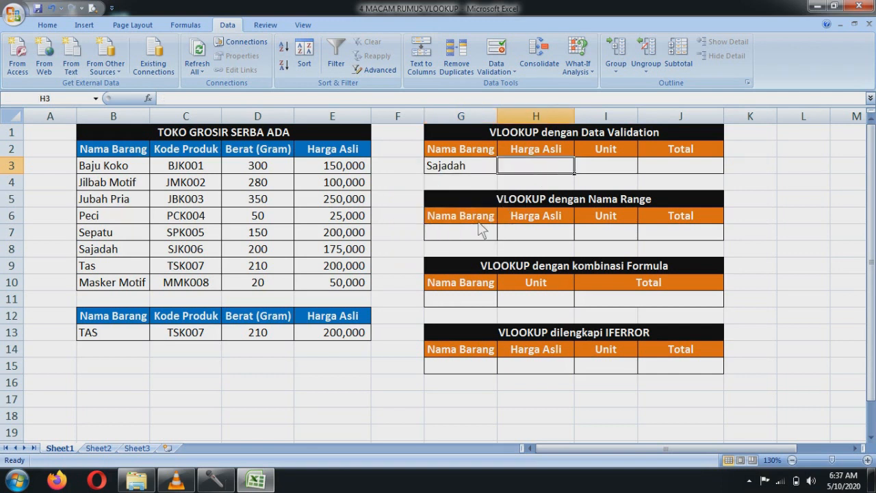
{"action": "type", "text": "=VL"}
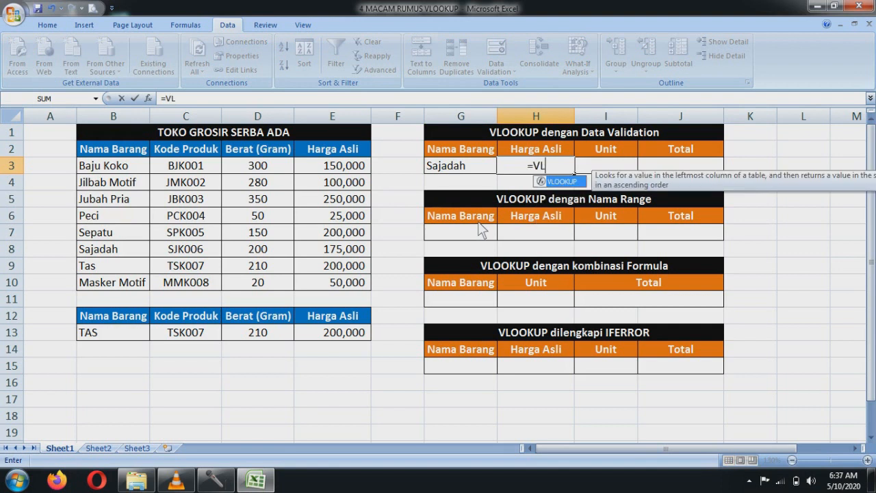
{"action": "double_click", "coordinate": [571, 182]}
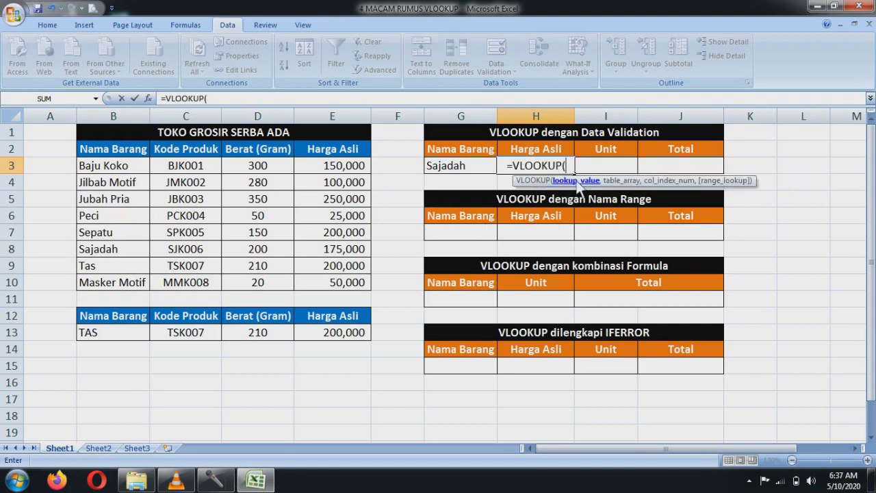
{"action": "left_click", "coordinate": [453, 172]}
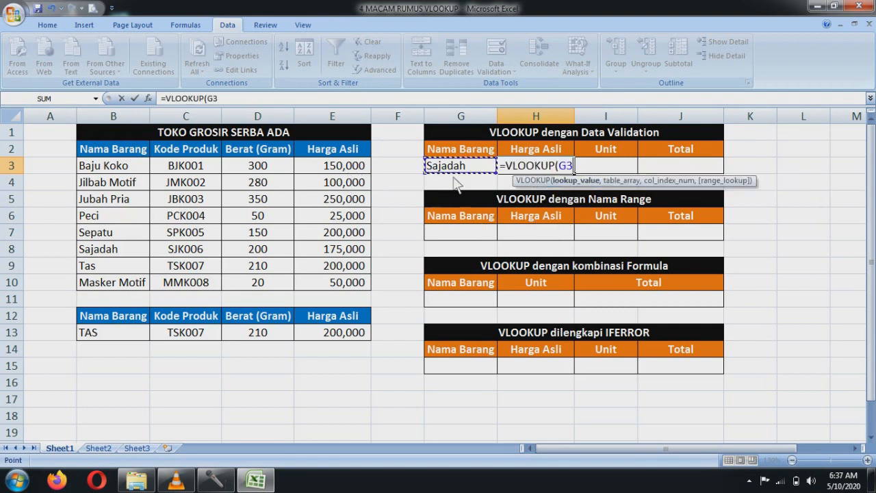
{"action": "type", "text": ","}
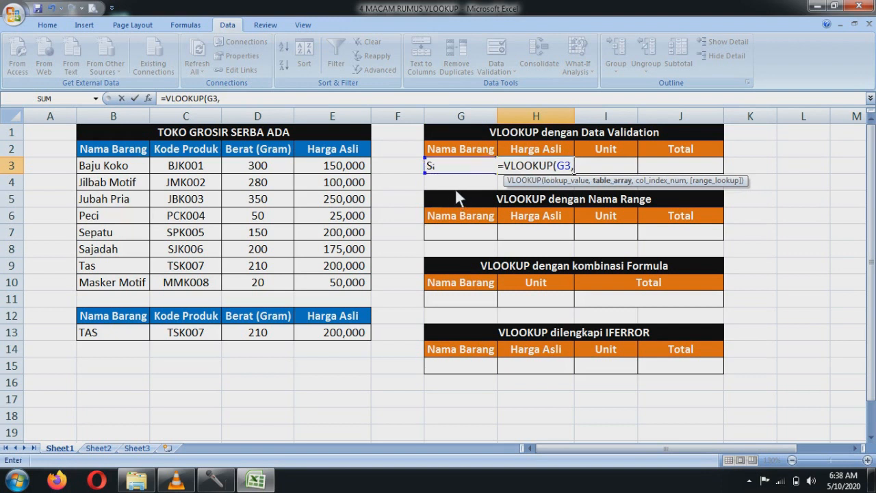
{"action": "left_click_drag", "start_coordinate": [103, 167], "coordinate": [336, 287]}
{"action": "type", "text": ","}
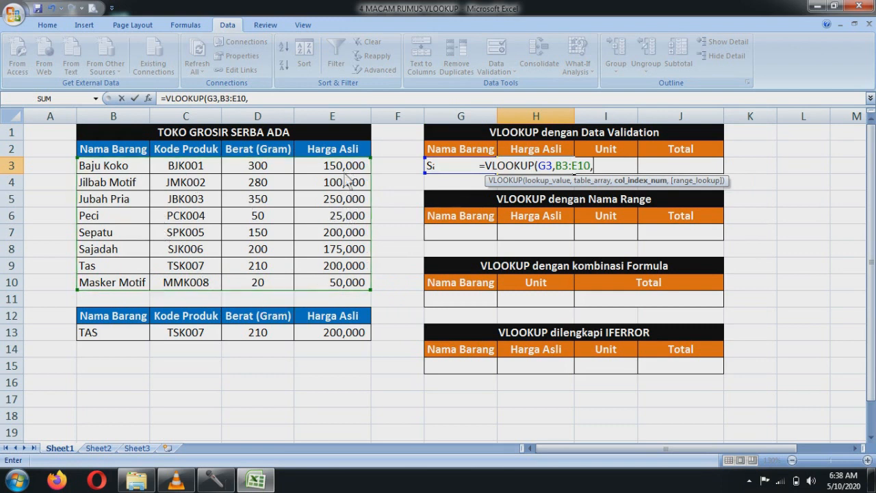
{"action": "type", "text": "4,"}
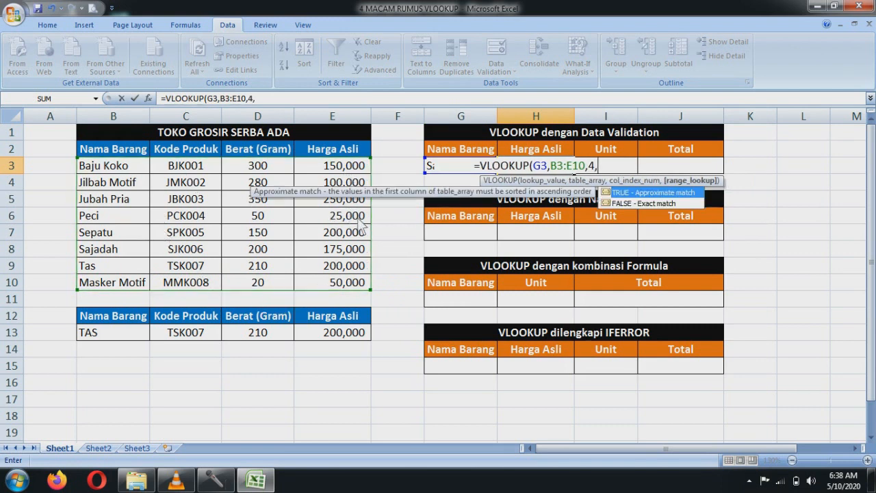
{"action": "type", "text": "FAL"}
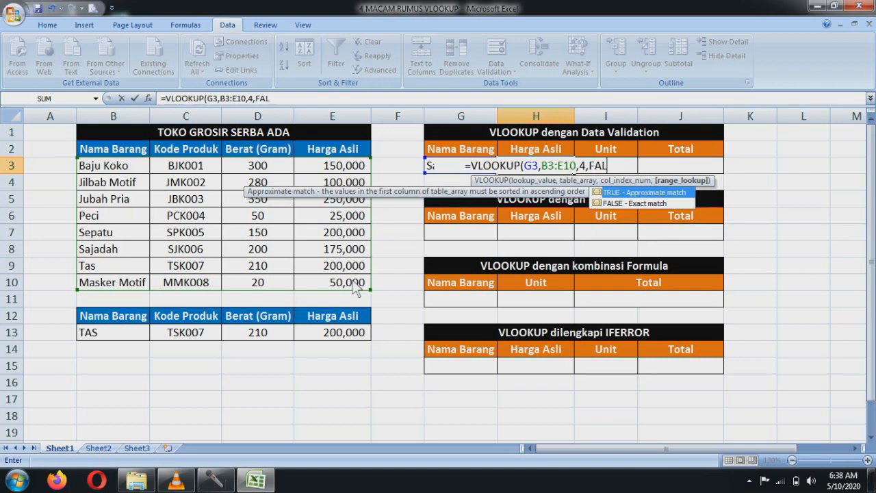
{"action": "type", "text": "SE)"}
{"action": "key", "text": "Return"}
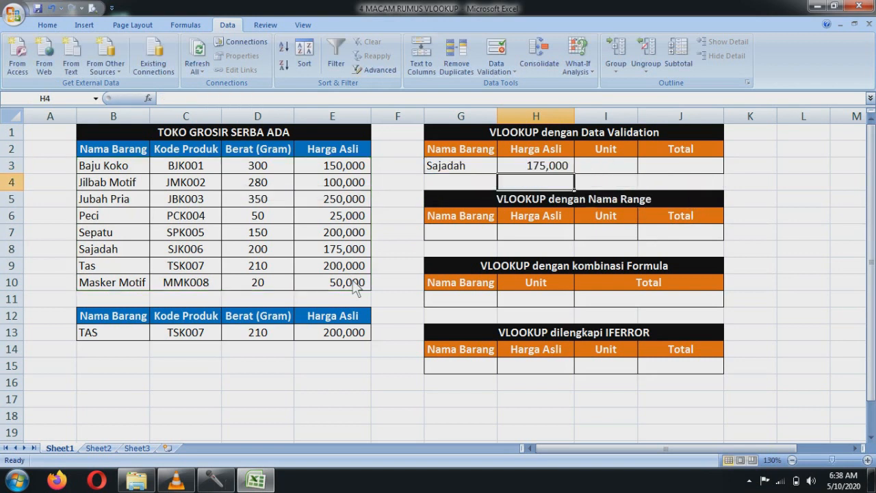
- Enter =H3*I3 in J3 to calculate the Total from the price and the unit count
{"action": "left_click", "coordinate": [619, 168]}
{"action": "left_click", "coordinate": [689, 170]}
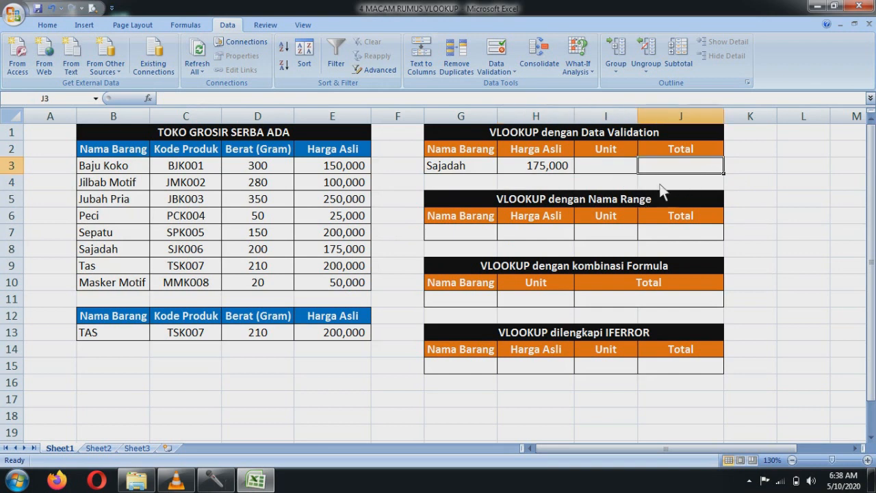
{"action": "type", "text": "="}
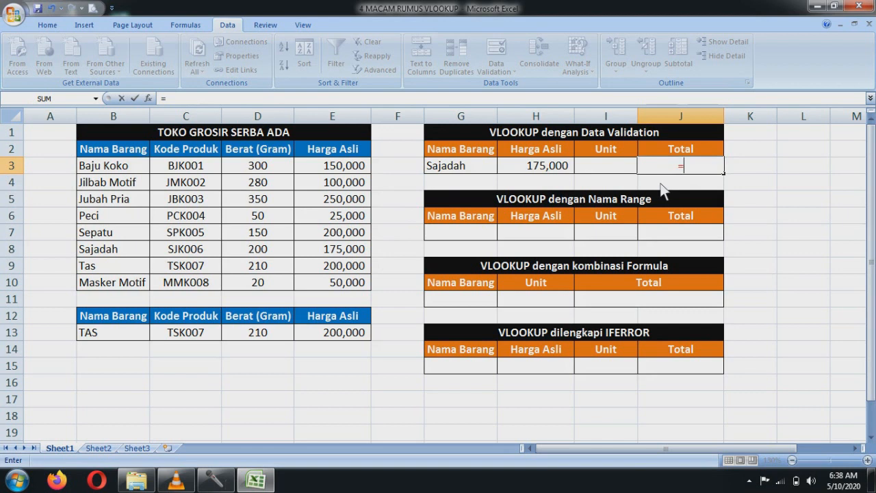
{"action": "left_click", "coordinate": [528, 170]}
{"action": "type", "text": "*"}
{"action": "left_click", "coordinate": [623, 169]}
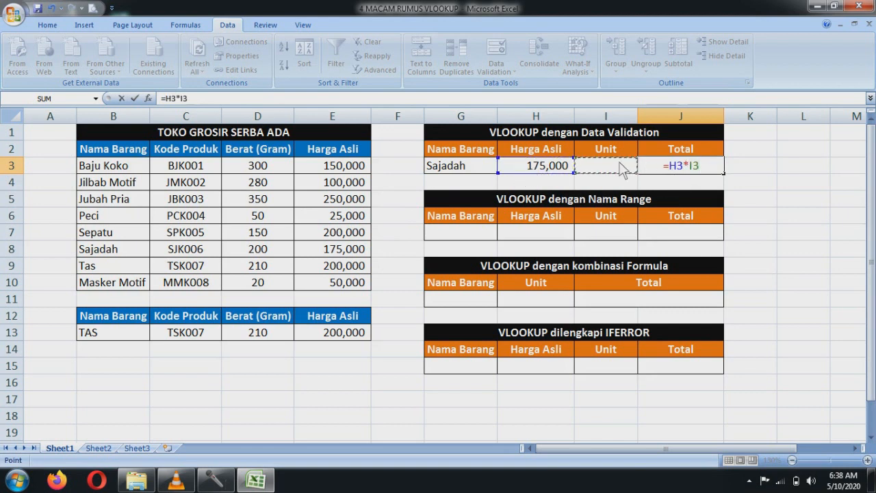
{"action": "key", "text": "Return"}
- Enter 5 as the Unit quantity in cell I3
{"action": "left_click", "coordinate": [625, 169]}
{"action": "type", "text": "5"}
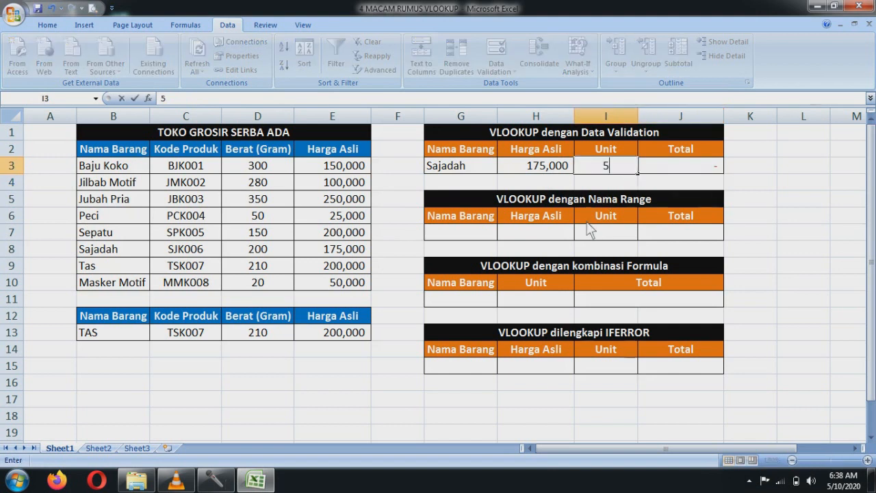
{"action": "key", "text": "Return"}
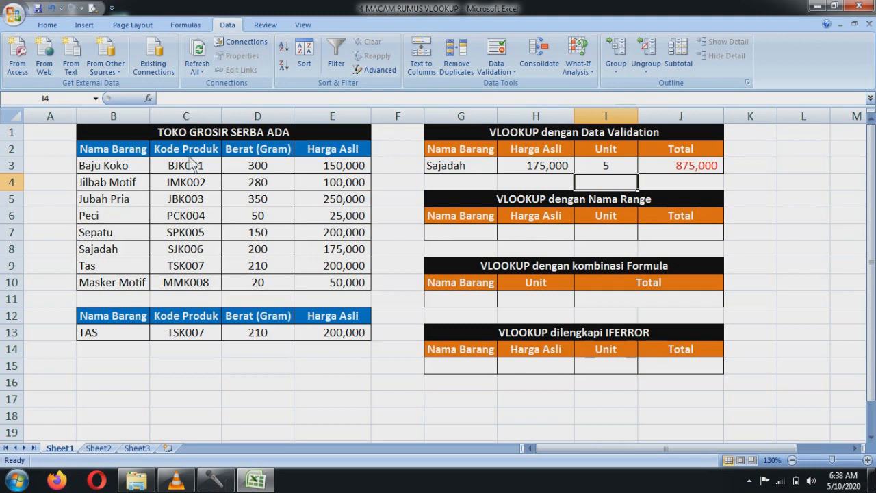
- Name the item table's data range B3:E10 TabelBantu
{"action": "left_click_drag", "start_coordinate": [103, 167], "coordinate": [342, 296]}
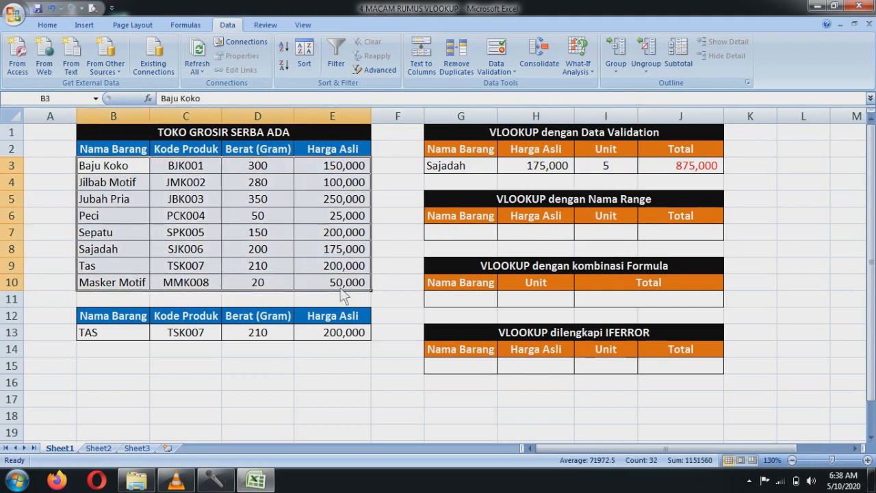
{"action": "left_click", "coordinate": [59, 100]}
{"action": "type", "text": "tabe"}
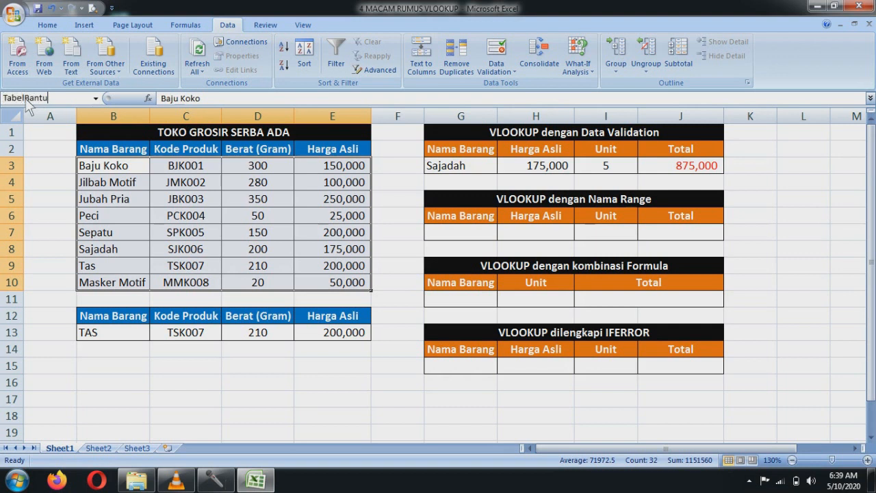
{"action": "key", "text": "Return"}
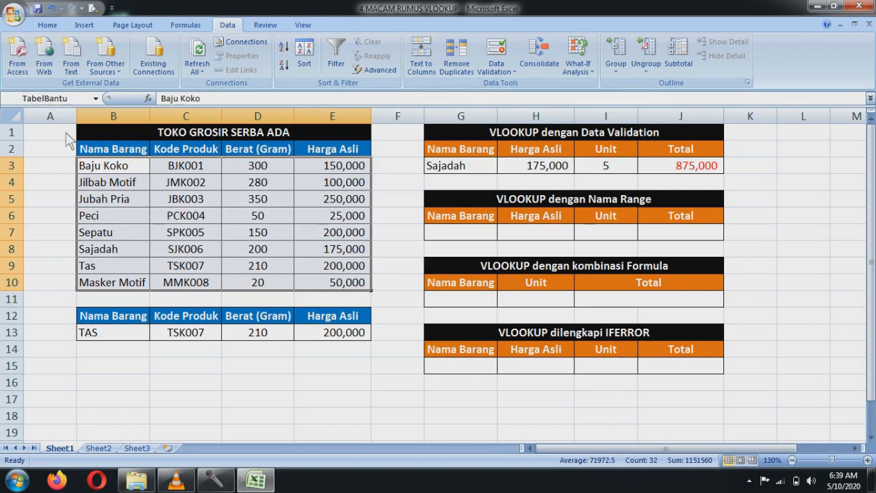
- Enter =VLOOKUP(G7,TabelBantu,4,FALSE) in H7 to look up the original price (Harga Asli) through the named range
{"action": "left_click", "coordinate": [552, 237]}
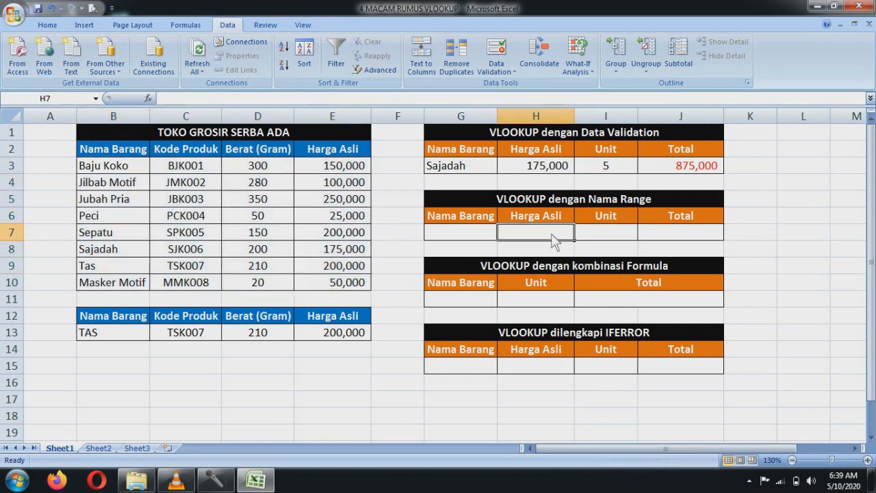
{"action": "type", "text": "=vlookup"}
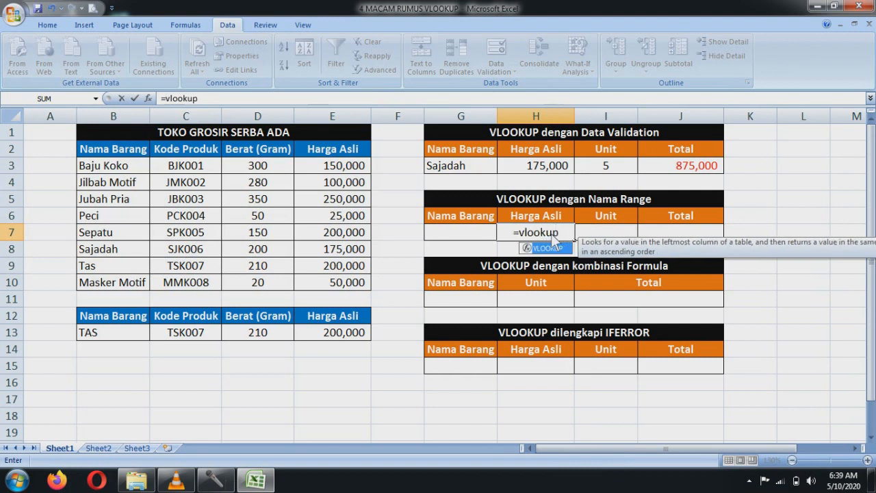
{"action": "type", "text": "("}
{"action": "left_click", "coordinate": [445, 235]}
{"action": "type", "text": ","}
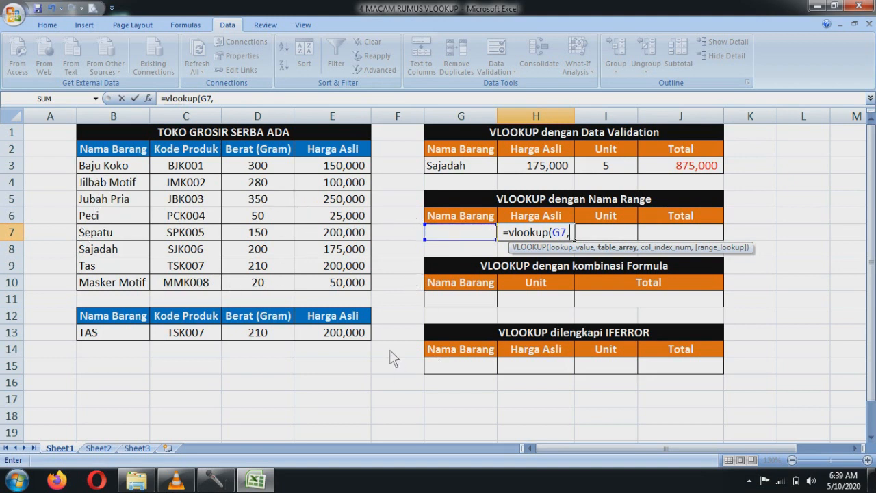
{"action": "type", "text": "tab"}
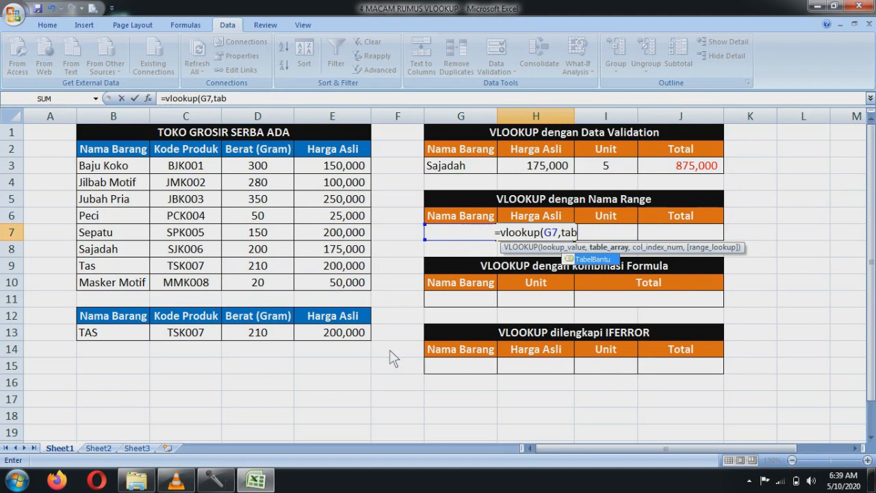
{"action": "type", "text": "el"}
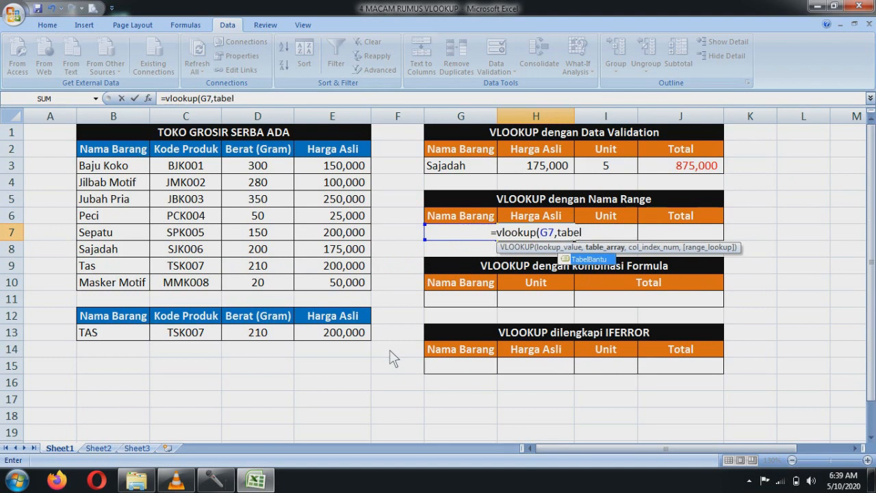
{"action": "type", "text": "ban"}
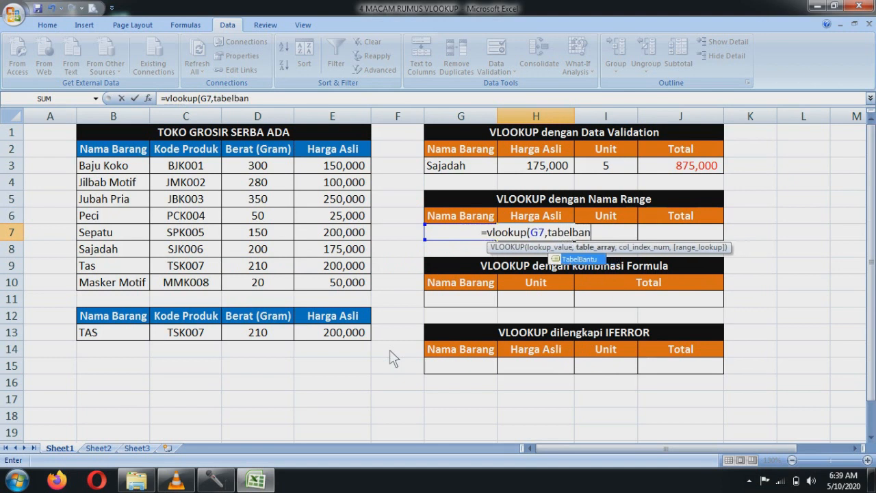
{"action": "type", "text": "tu,"}
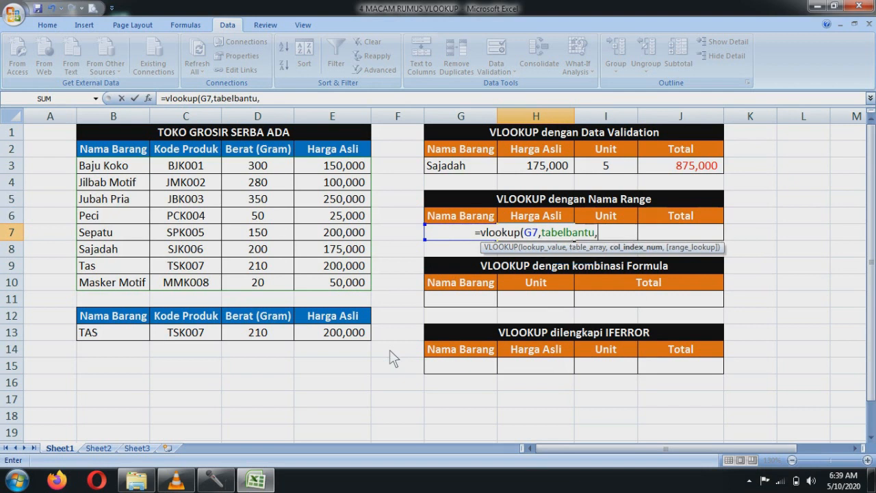
{"action": "type", "text": "4,false"}
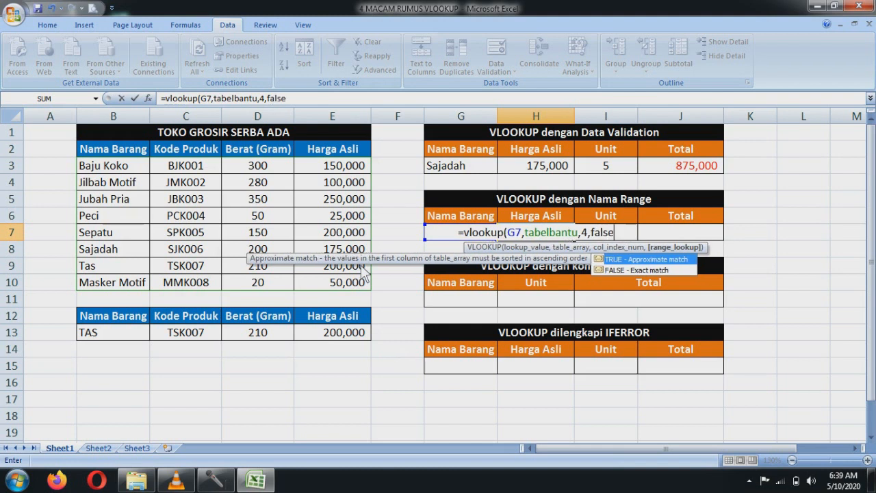
{"action": "type", "text": ")"}
{"action": "key", "text": "Return"}
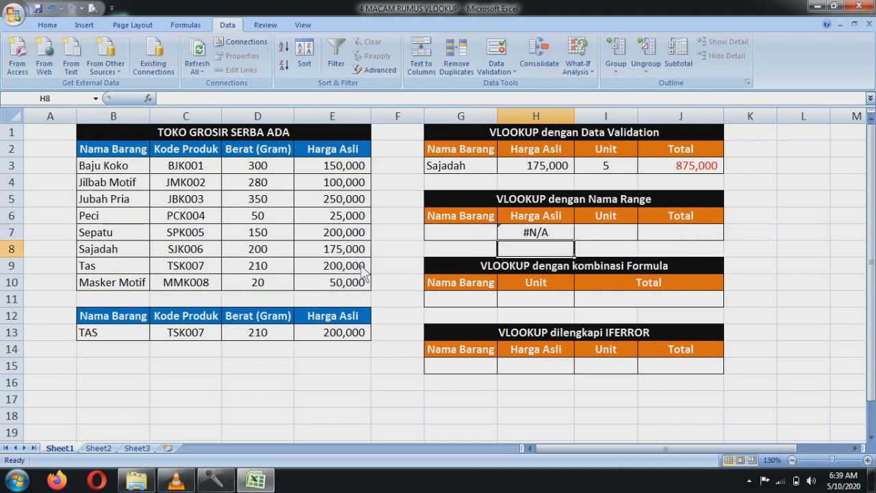
- Enter peci as the item name in G7 to test the named-range lookup
{"action": "left_click", "coordinate": [459, 233]}
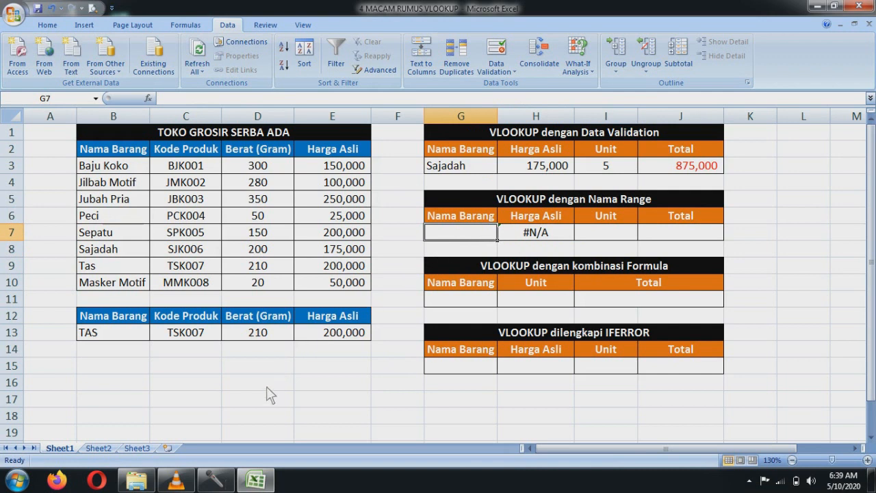
{"action": "type", "text": "peci"}
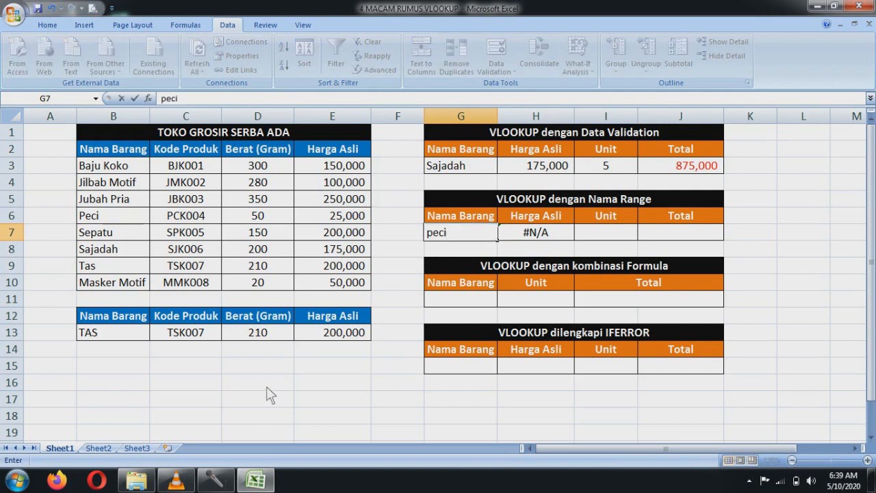
{"action": "key", "text": "Return"}
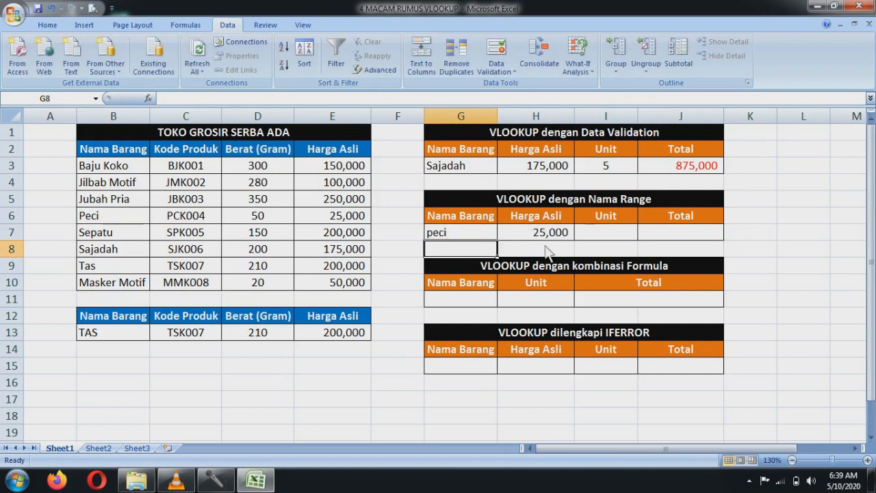
- Enter =H7*I7 in J7 to calculate the Total from the price and the unit count
{"action": "left_click", "coordinate": [714, 239]}
{"action": "type", "text": "="}
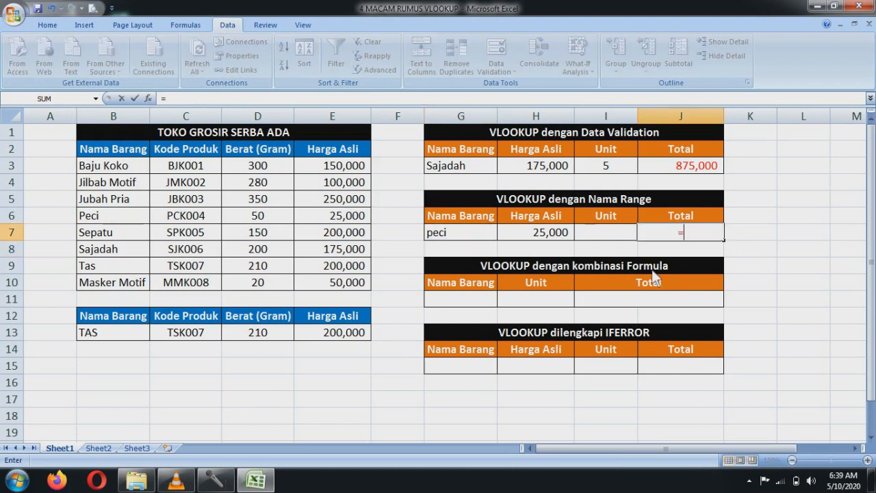
{"action": "left_click", "coordinate": [566, 236]}
{"action": "type", "text": "*"}
{"action": "left_click", "coordinate": [620, 237]}
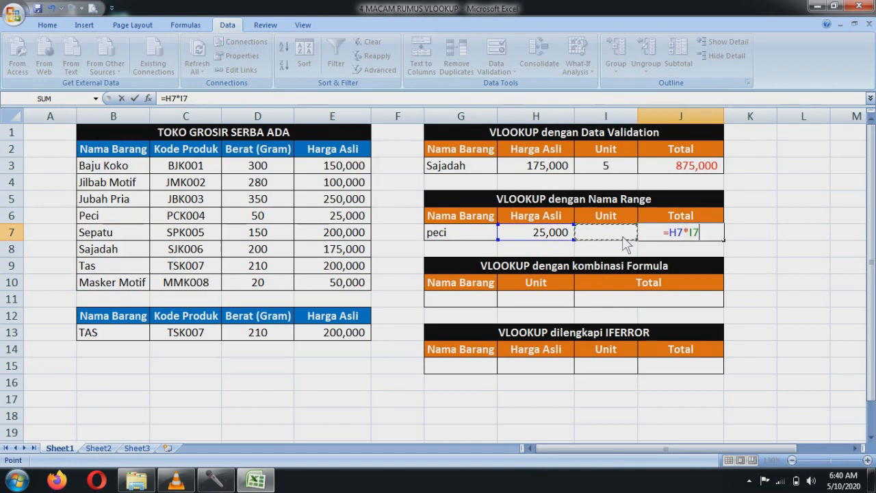
{"action": "key", "text": "Return"}
- Replace the item name in G7 with sepatu to test the lookup with another product
{"action": "left_click", "coordinate": [440, 234]}
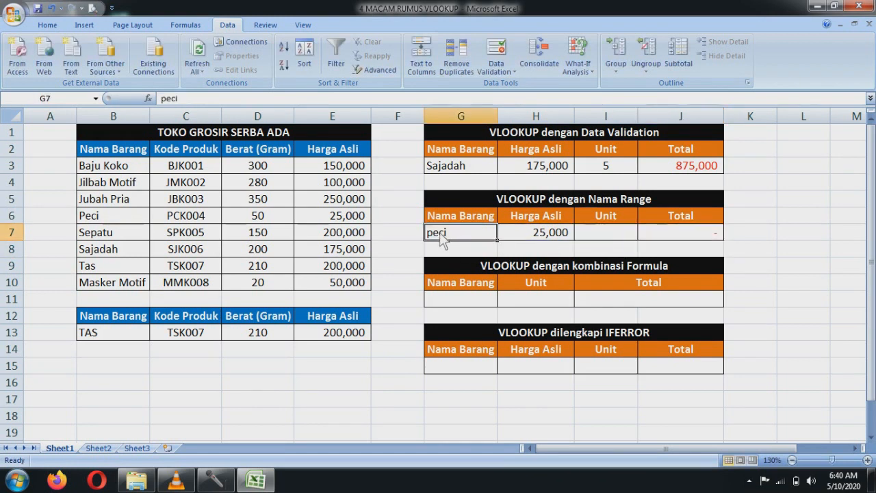
{"action": "type", "text": "sep"}
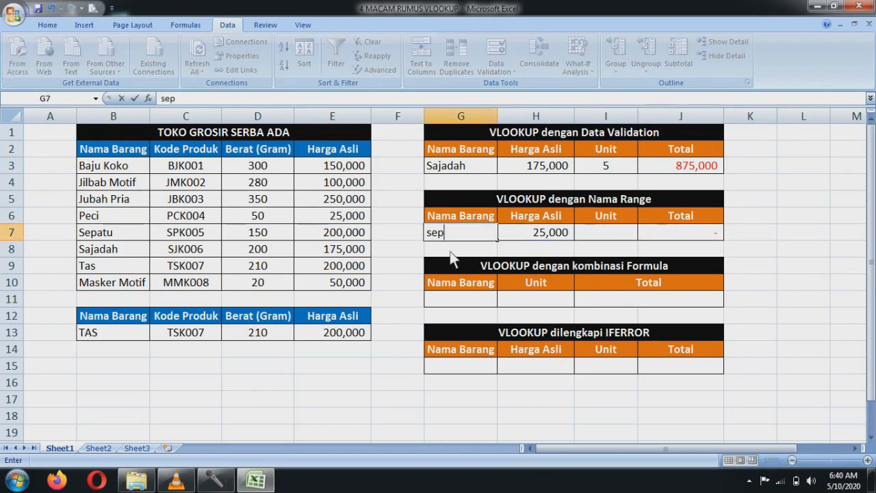
{"action": "type", "text": "atu"}
{"action": "key", "text": "Return"}
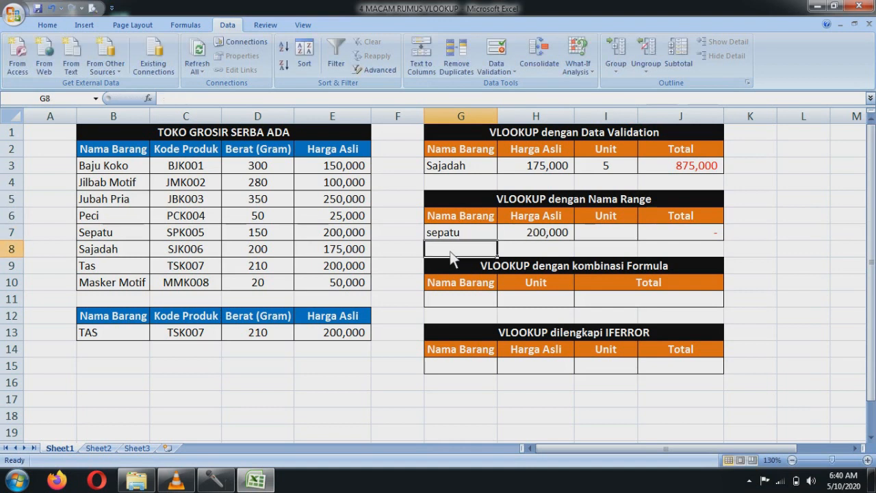
- Enter the misspelled item name sepatuu in G7 to test how the lookup handles a non-matching name
{"action": "key", "text": "Up"}
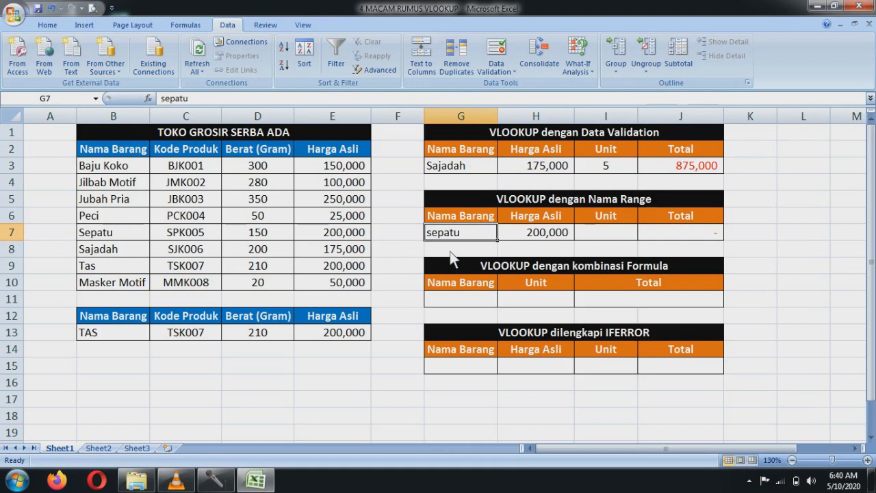
{"action": "type", "text": "sepatu"}
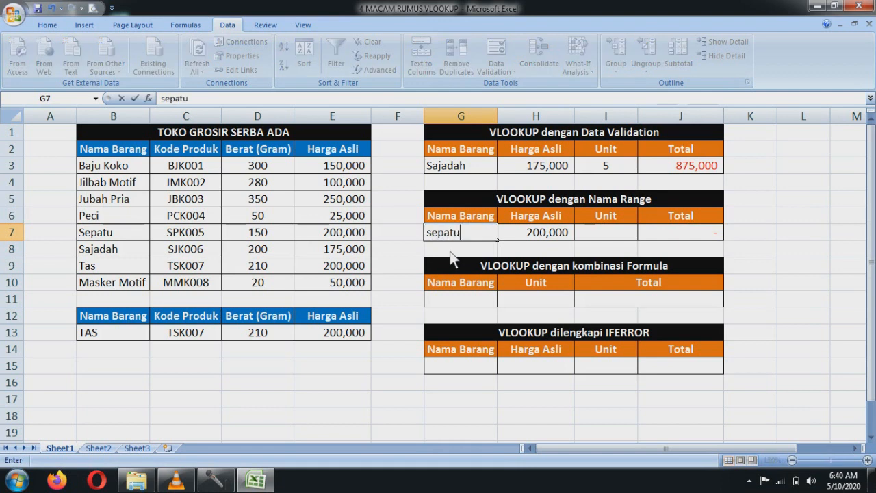
{"action": "type", "text": "u"}
{"action": "key", "text": "Return"}
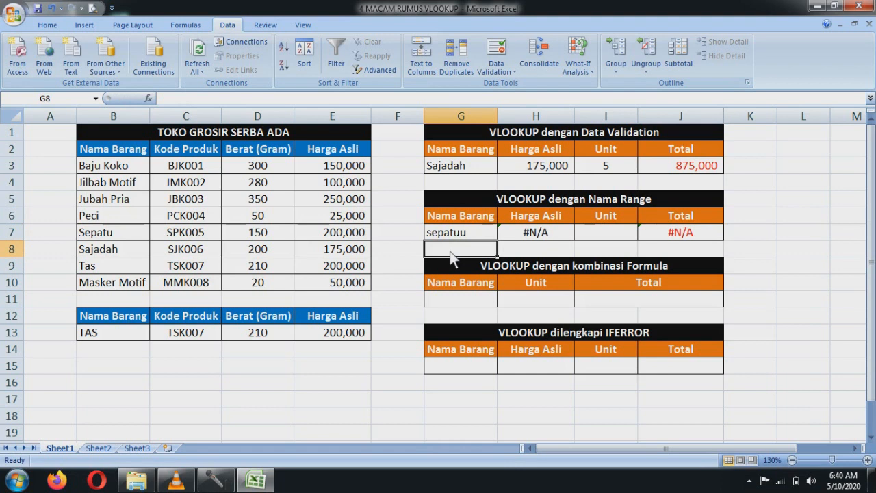
- Replace the misspelled item name in G7 with tas
{"action": "left_click", "coordinate": [491, 232]}
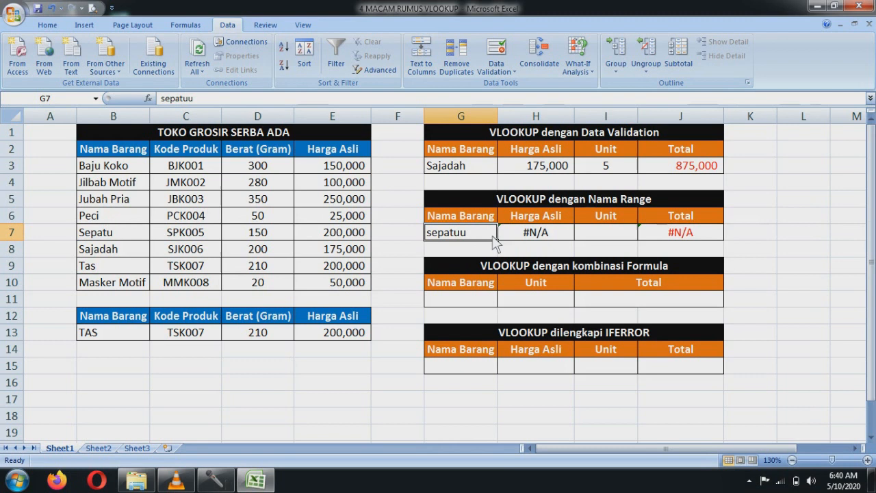
{"action": "type", "text": "rt"}
{"action": "key", "text": "BackSpace"}
{"action": "key", "text": "BackSpace"}
{"action": "type", "text": "tas"}
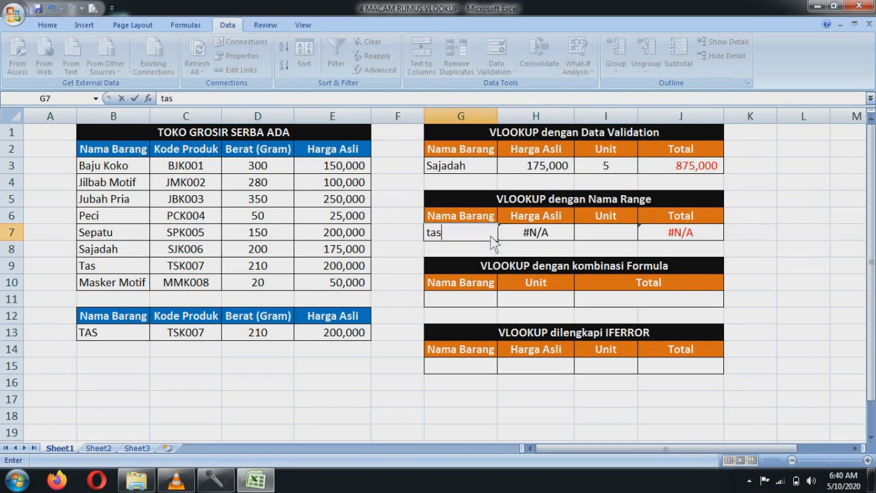
{"action": "key", "text": "Return"}
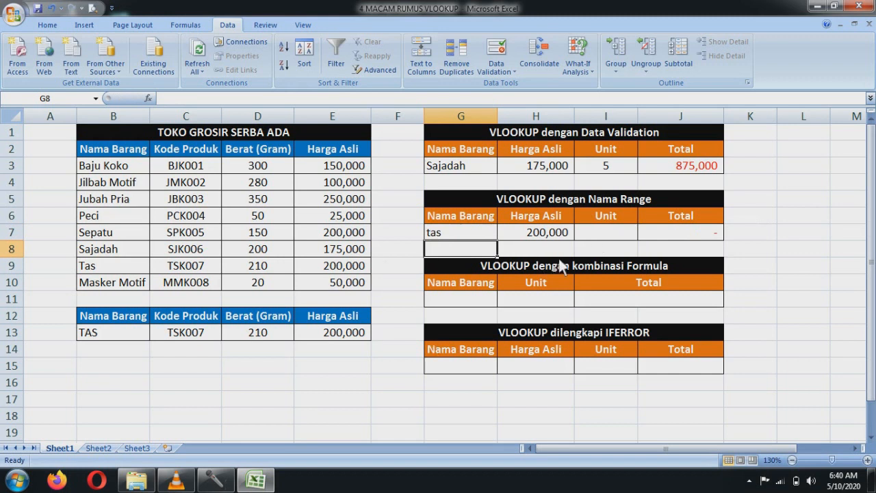
- Enter 4 as the Unit quantity in cell I7
{"action": "left_click", "coordinate": [606, 238]}
{"action": "type", "text": "4"}
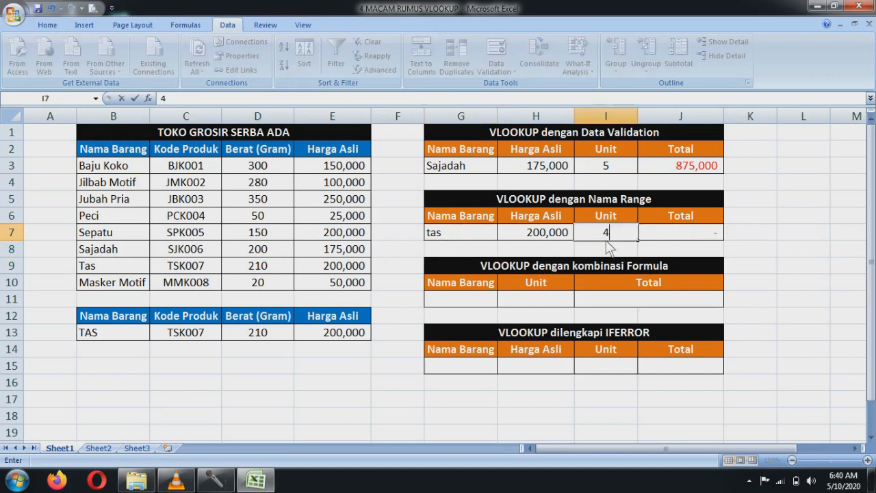
{"action": "key", "text": "Return"}
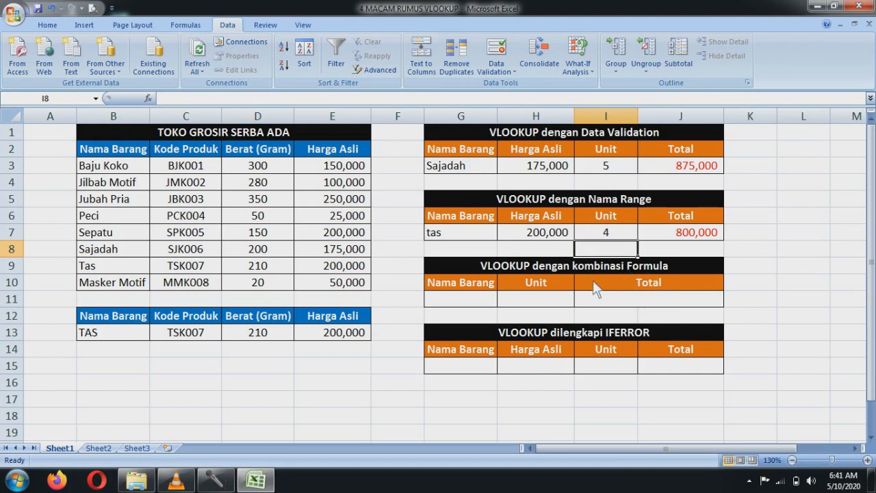
- Start a VLOOKUP formula in the Total cell I11 of the kombinasi Formula table, using G11 as the lookup value
{"action": "left_click", "coordinate": [653, 302]}
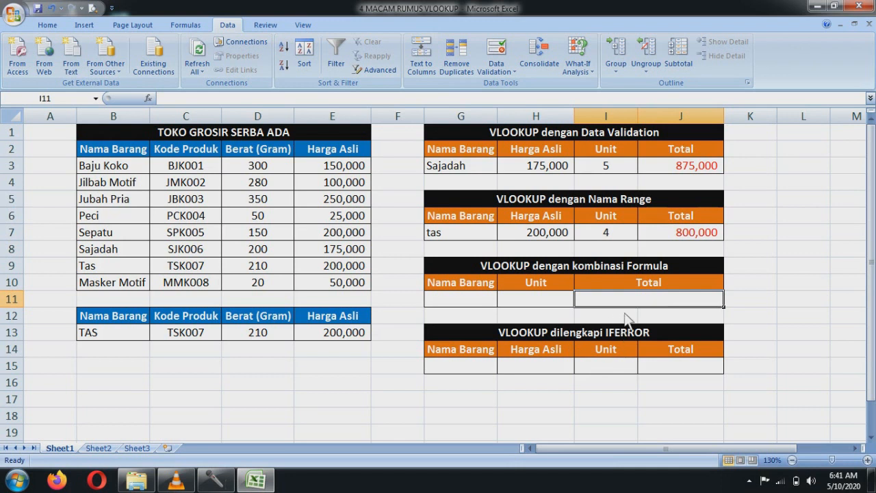
{"action": "type", "text": "="}
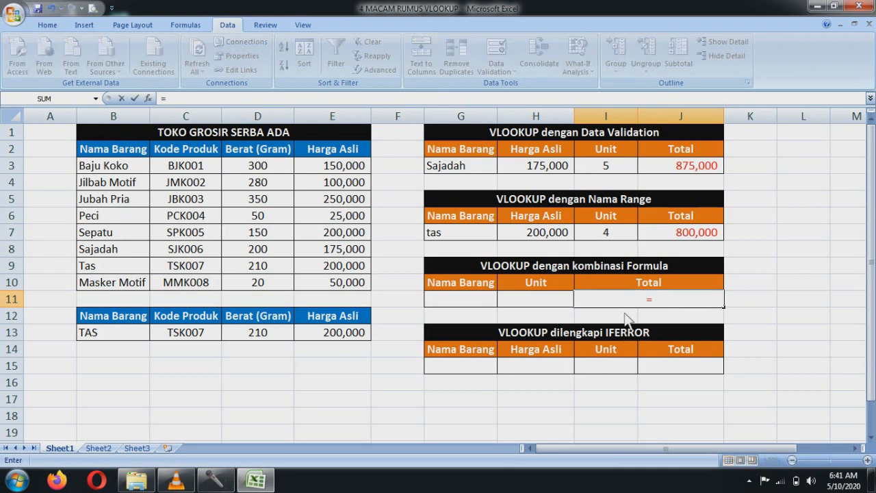
{"action": "type", "text": "v"}
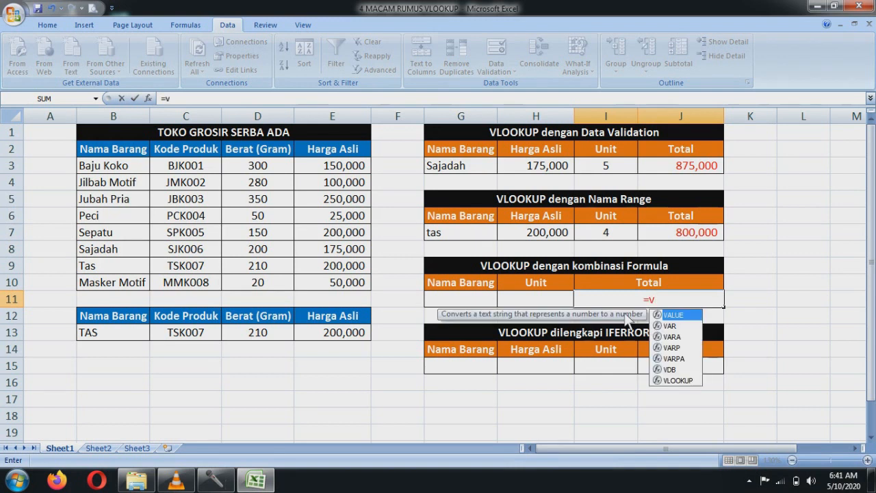
{"action": "left_click", "coordinate": [690, 380]}
{"action": "double_click", "coordinate": [692, 381]}
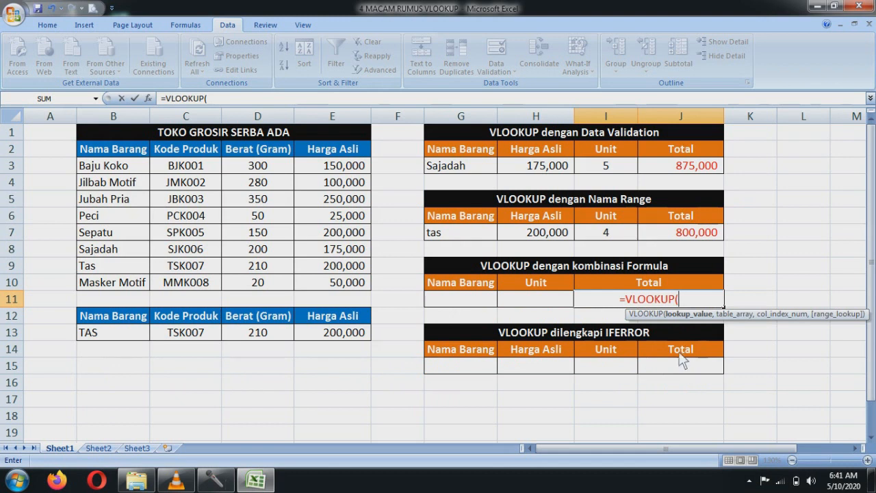
{"action": "left_click", "coordinate": [473, 302]}
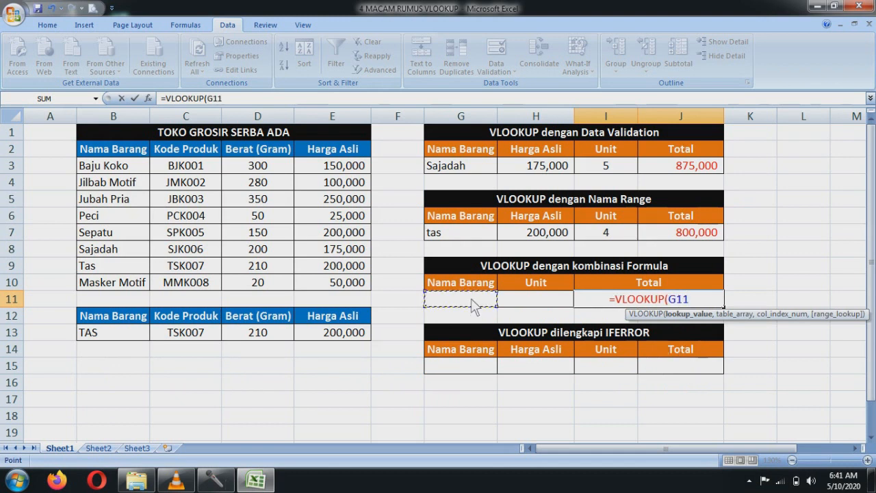
{"action": "type", "text": ","}
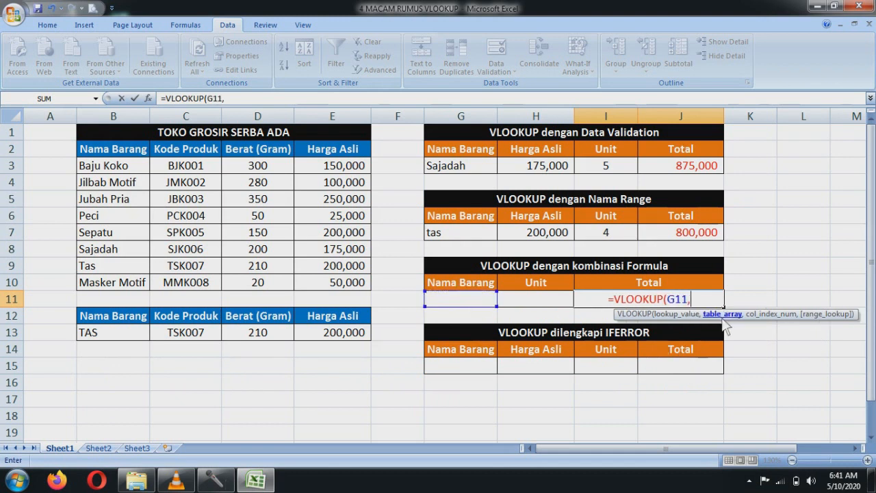
- Set the named range Tabelbantu as the table array of the VLOOKUP formula in I11
{"action": "type", "text": "t"}
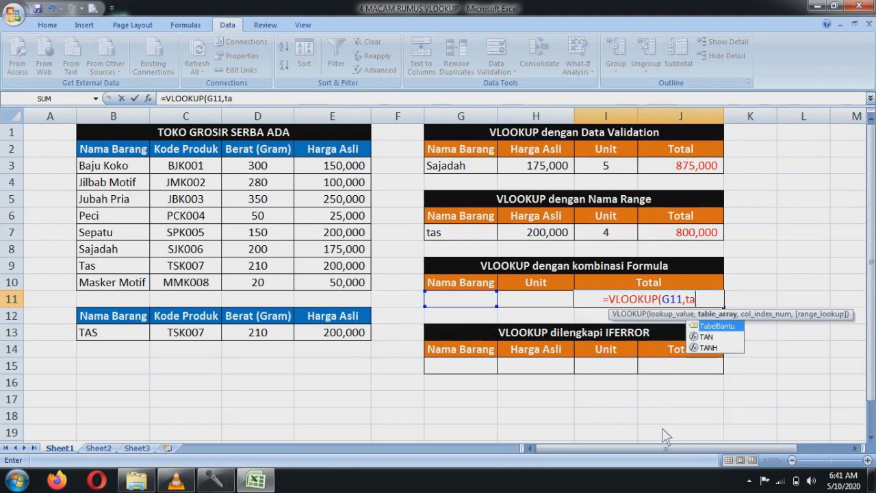
{"action": "key", "text": "BackSpace"}
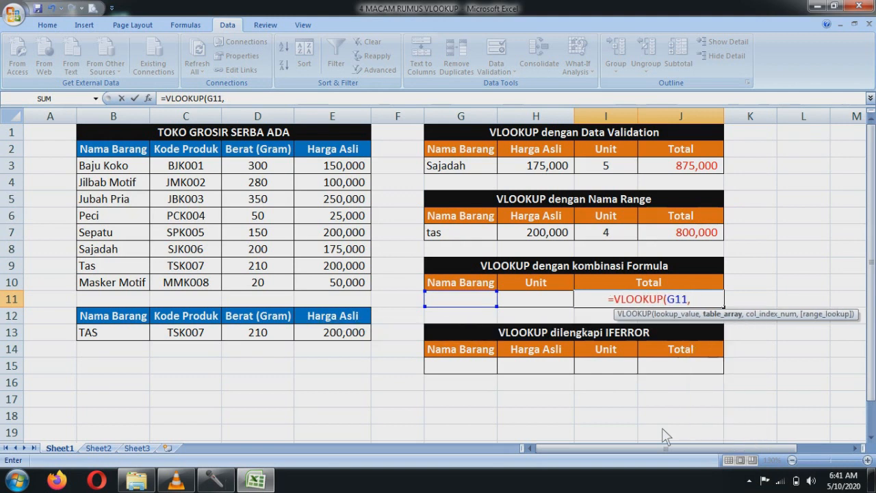
{"action": "type", "text": "TA"}
{"action": "key", "text": "BackSpace"}
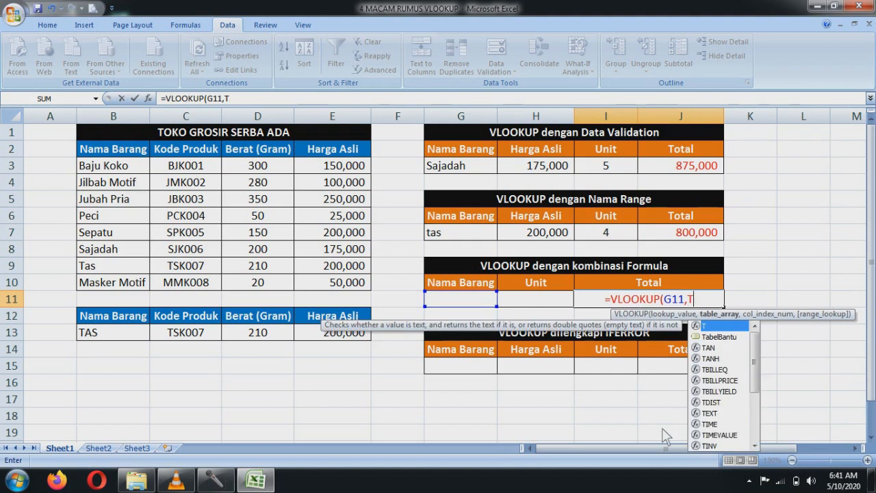
{"action": "type", "text": "abel"}
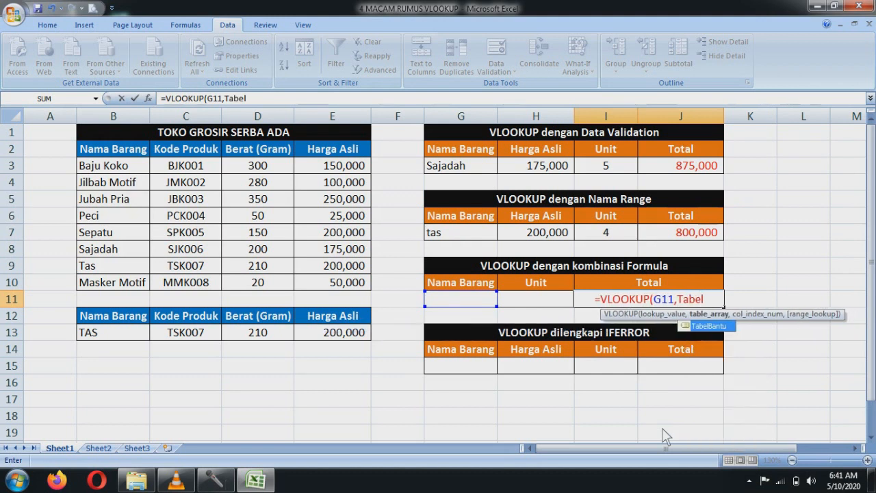
{"action": "type", "text": "bant"}
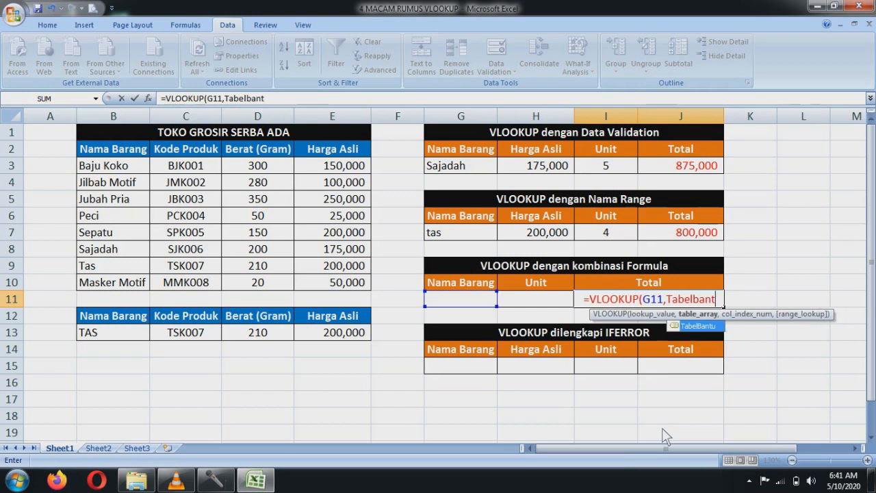
{"action": "type", "text": "u,"}
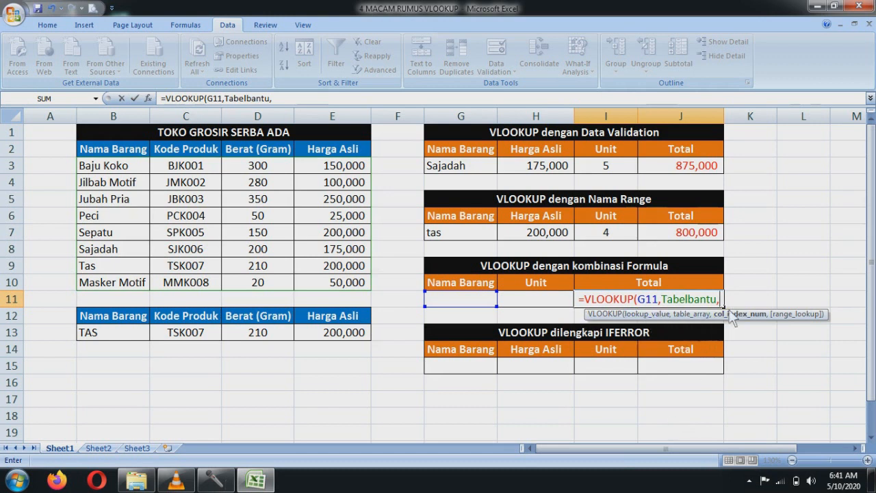
{"action": "left_click", "coordinate": [539, 305]}
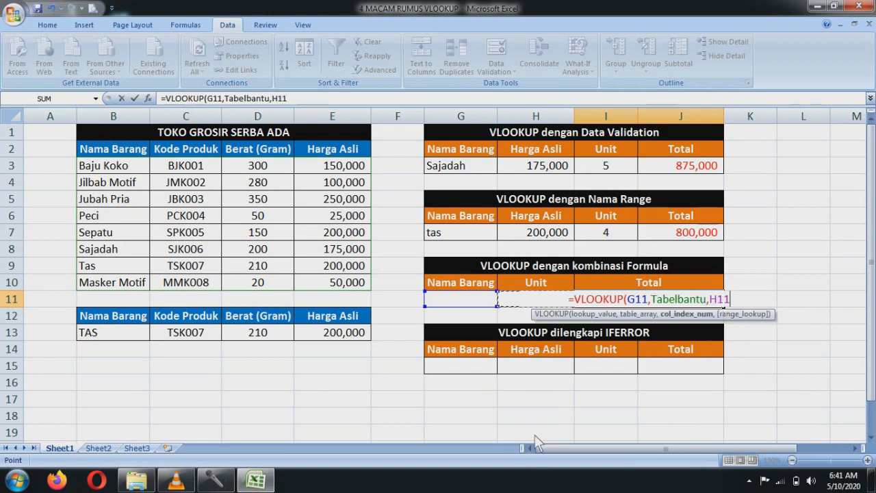
{"action": "type", "text": ",false"}
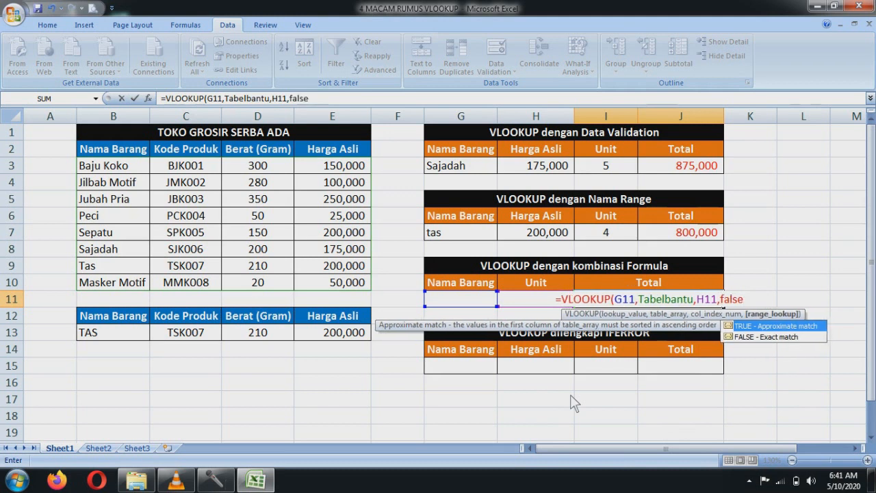
{"action": "type", "text": ")"}
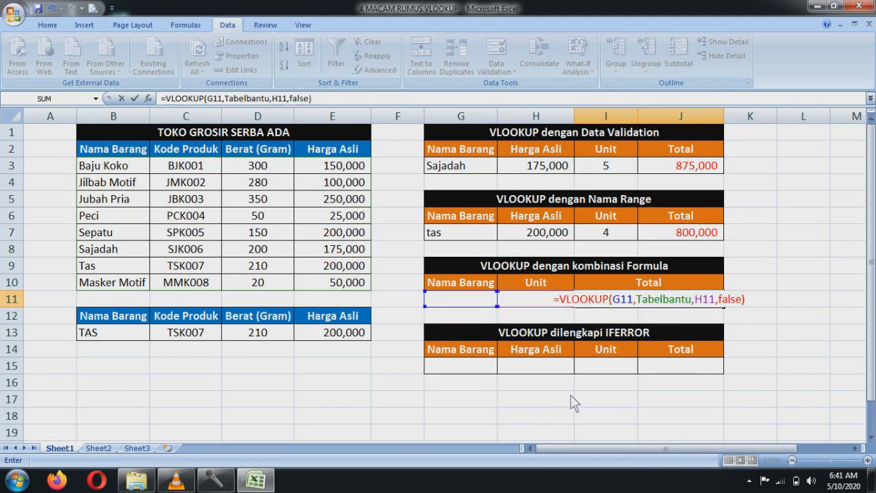
{"action": "type", "text": "*"}
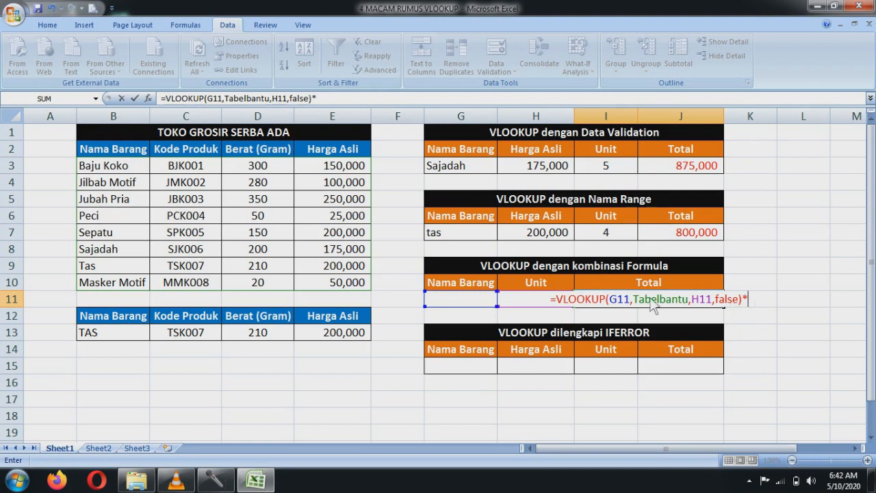
{"action": "key", "text": "BackSpace"}
{"action": "key", "text": "BackSpace"}
{"action": "key", "text": "BackSpace"}
{"action": "key", "text": "BackSpace"}
{"action": "key", "text": "BackSpace"}
{"action": "key", "text": "BackSpace"}
{"action": "key", "text": "BackSpace"}
{"action": "key", "text": "BackSpace"}
{"action": "key", "text": "BackSpace"}
{"action": "key", "text": "BackSpace"}
{"action": "key", "text": "BackSpace"}
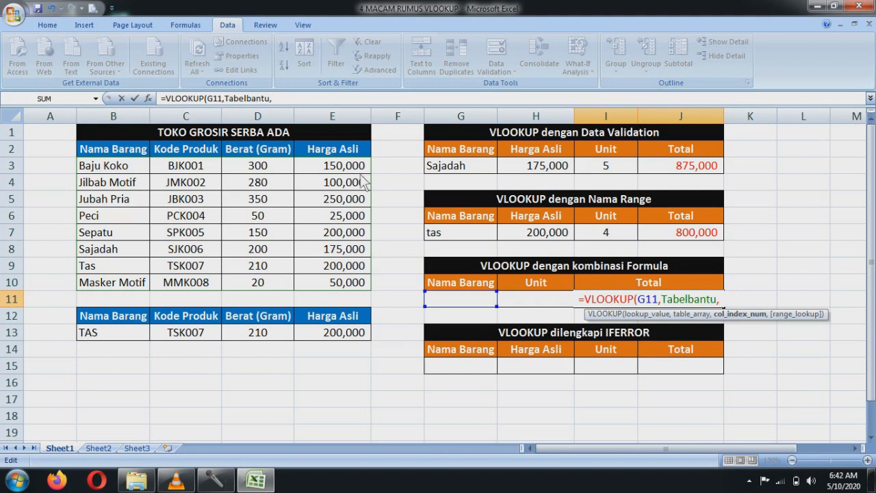
- Complete the I11 formula with column index 4 and an exact match (false), multiplied by the unit quantity in H11
{"action": "type", "text": "4"}
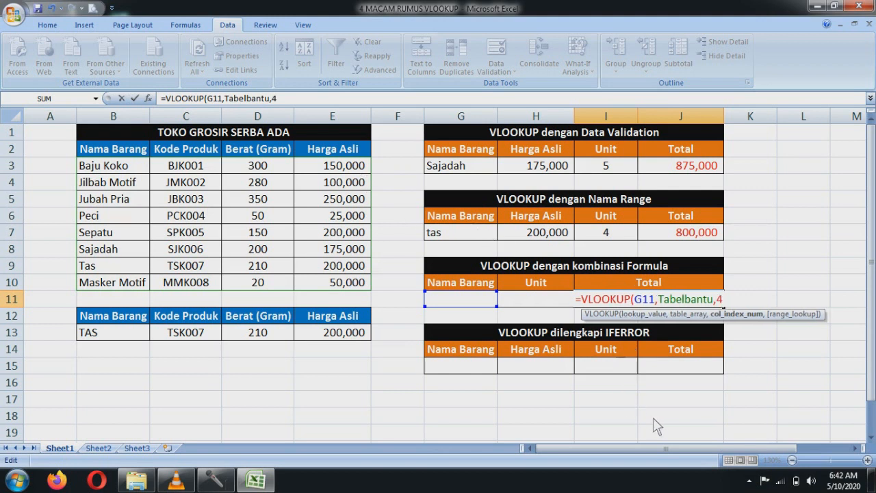
{"action": "type", "text": ","}
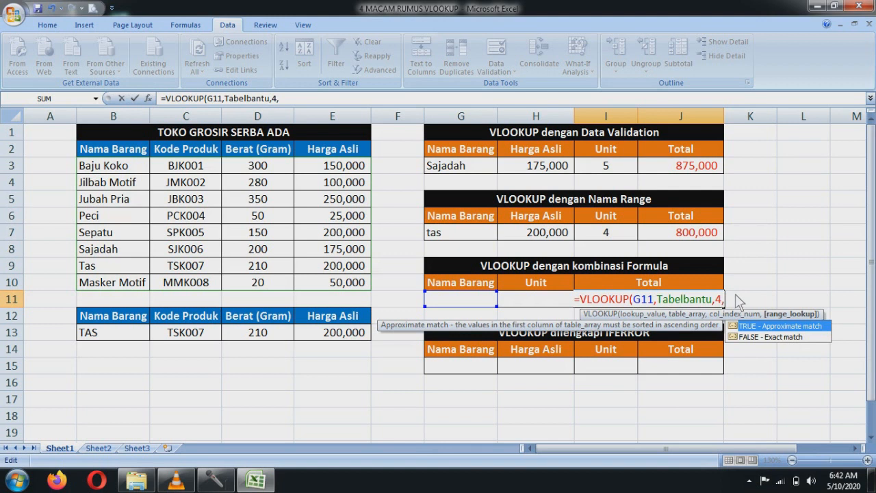
{"action": "type", "text": "fa"}
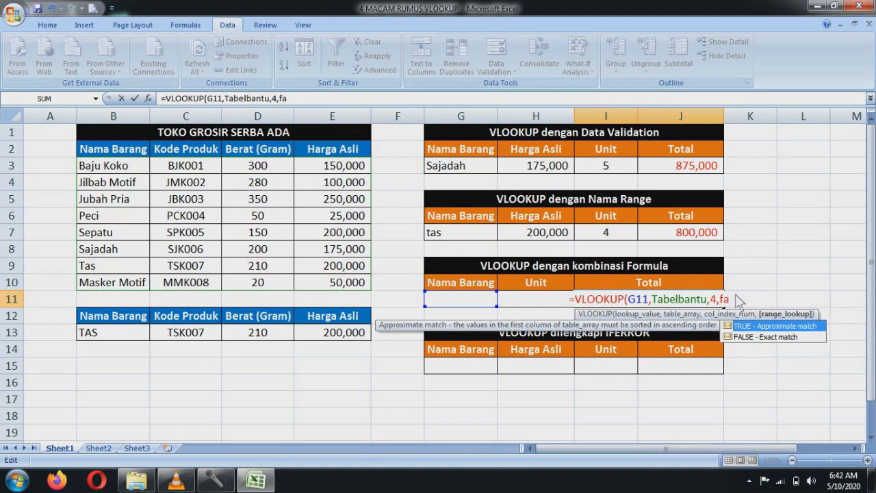
{"action": "type", "text": "lse"}
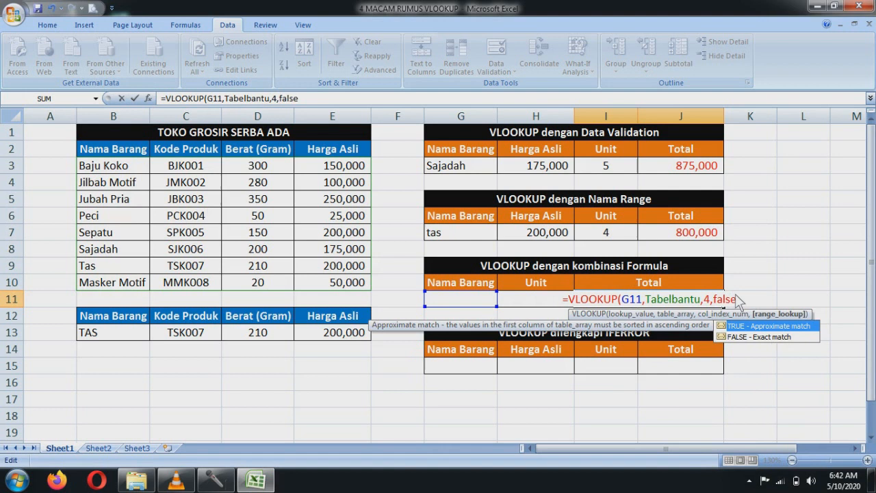
{"action": "type", "text": ")"}
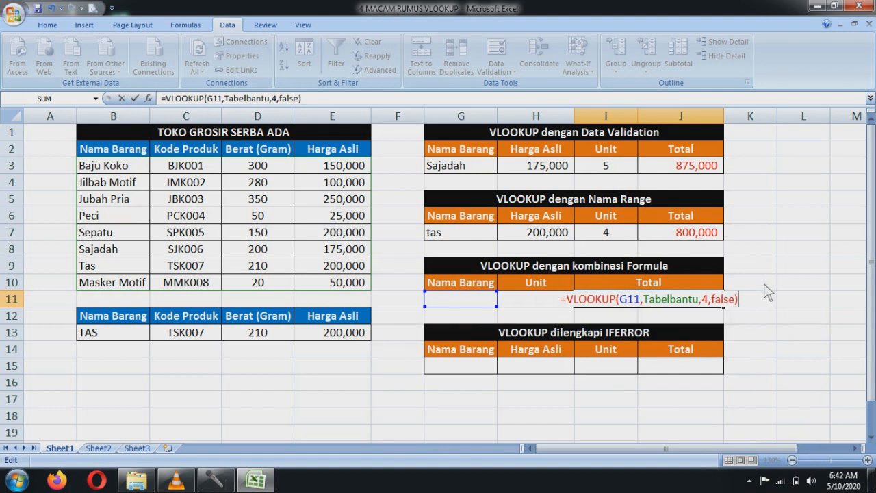
{"action": "type", "text": "*"}
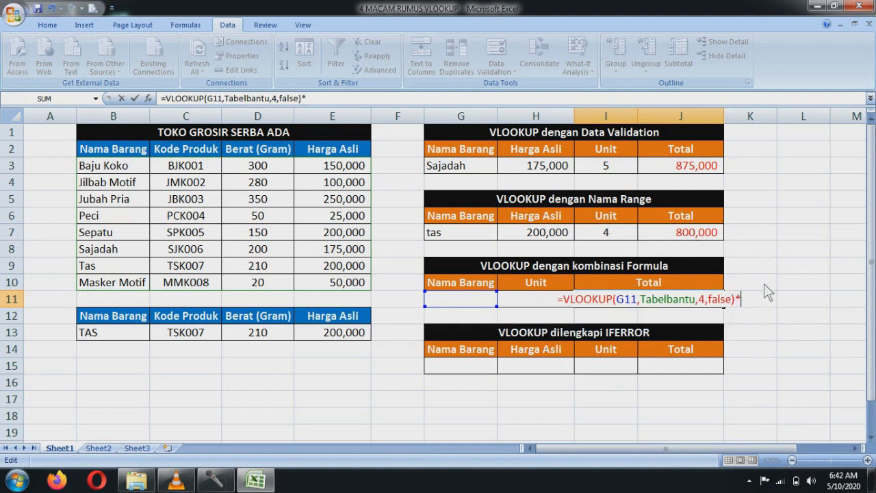
{"action": "left_click", "coordinate": [521, 306]}
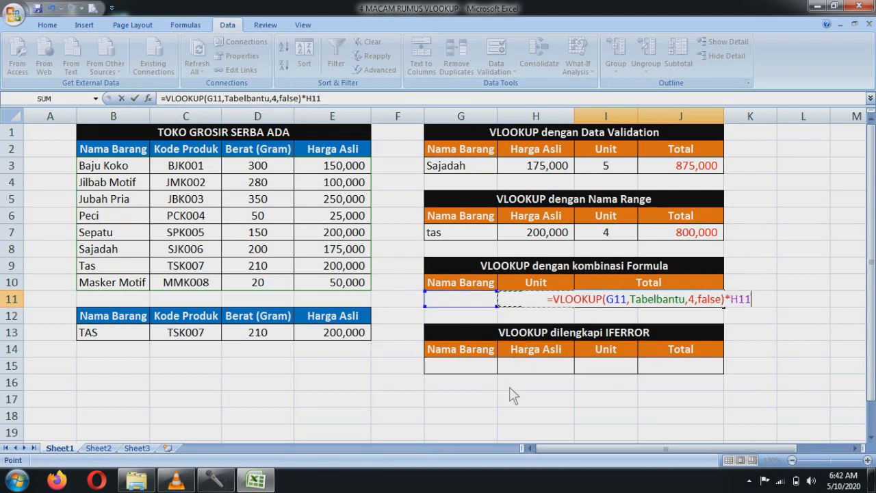
{"action": "key", "text": "Return"}
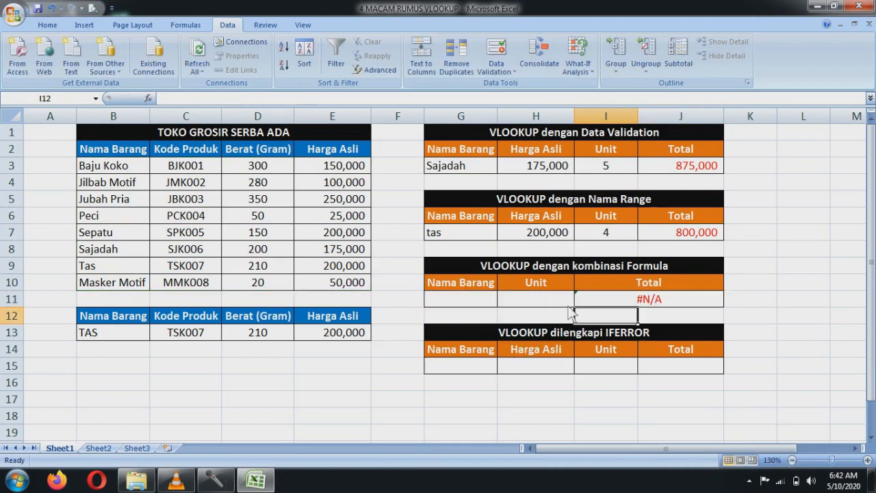
- Test the combined formula by entering tas as the item name in G11 and 4 as the Unit in H11
{"action": "left_click", "coordinate": [464, 299]}
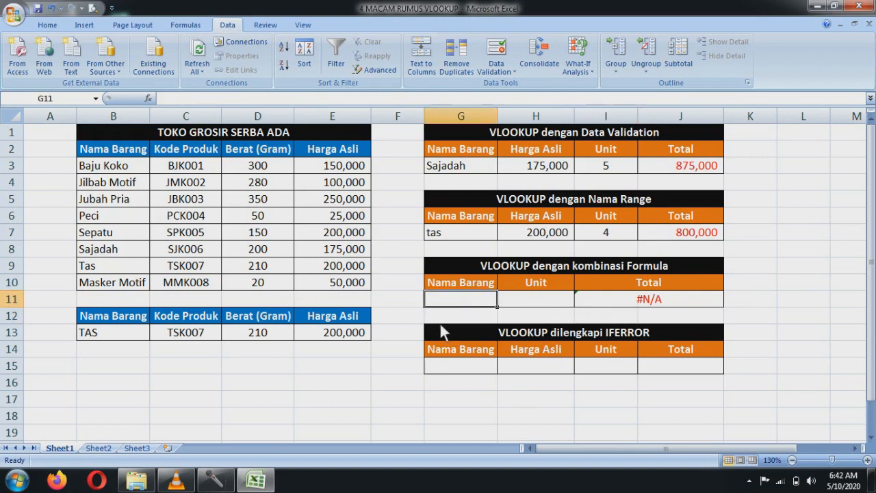
{"action": "type", "text": "tas"}
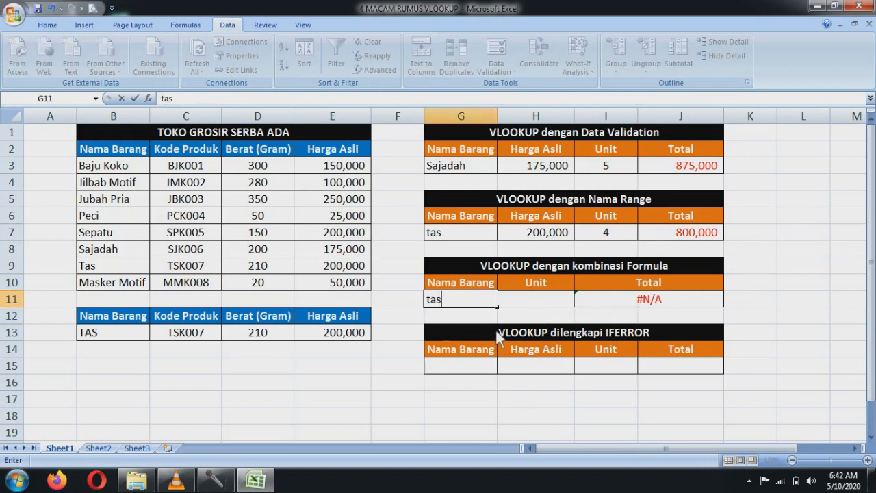
{"action": "left_click", "coordinate": [541, 303]}
{"action": "type", "text": "4"}
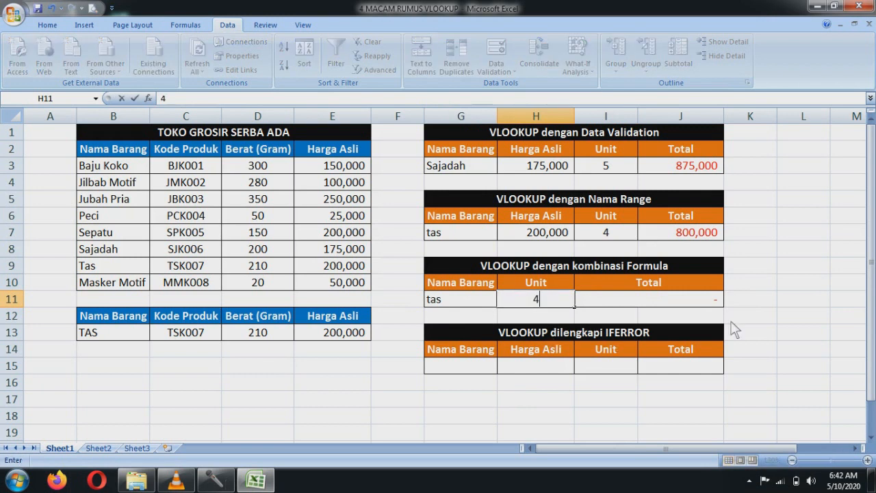
{"action": "left_click", "coordinate": [807, 253]}
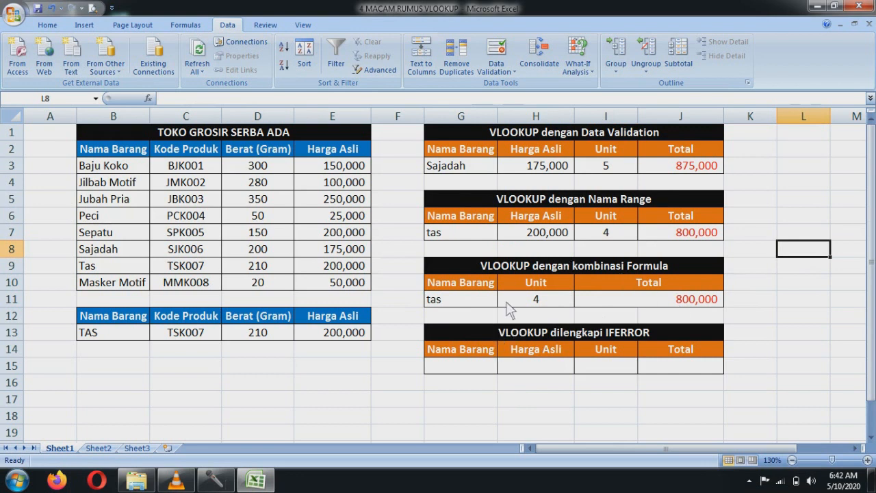
- Start a VLOOKUP formula in the Harga Asli cell H15 of the IFERROR table, using G15 as the lookup value
{"action": "scroll", "coordinate": [510, 309], "scroll_direction": "down", "scroll_amount": 1}
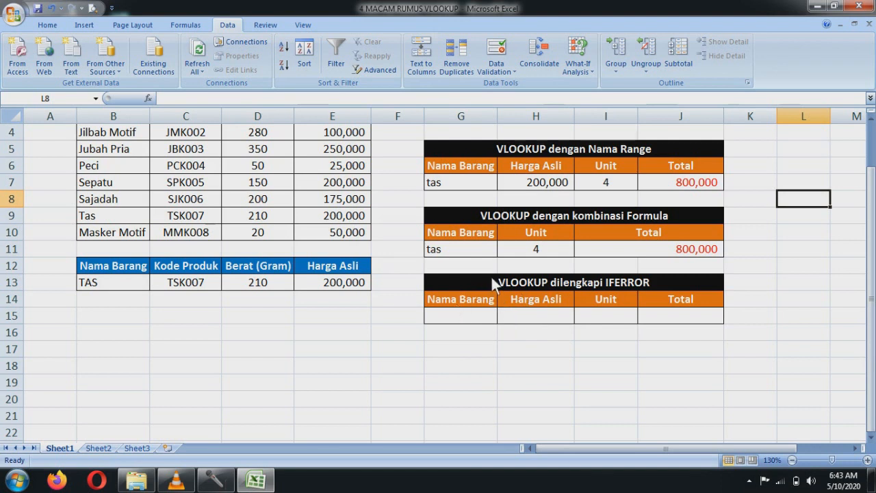
{"action": "left_click", "coordinate": [541, 317]}
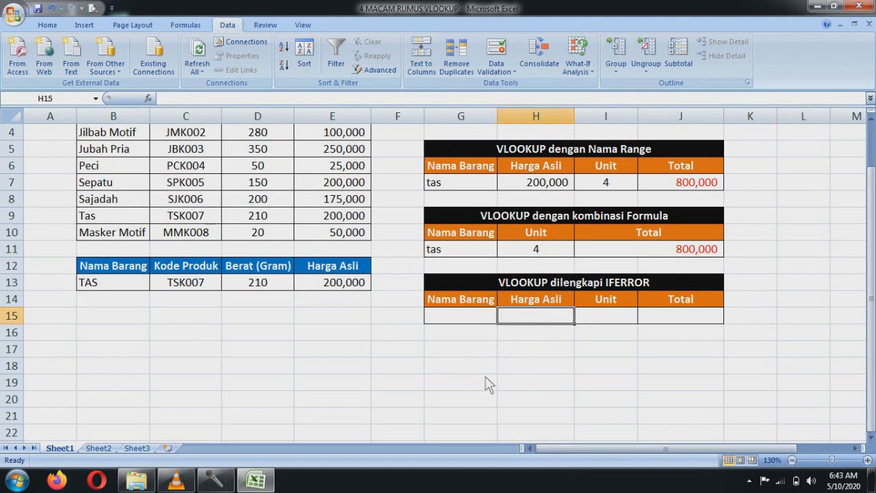
{"action": "type", "text": "="}
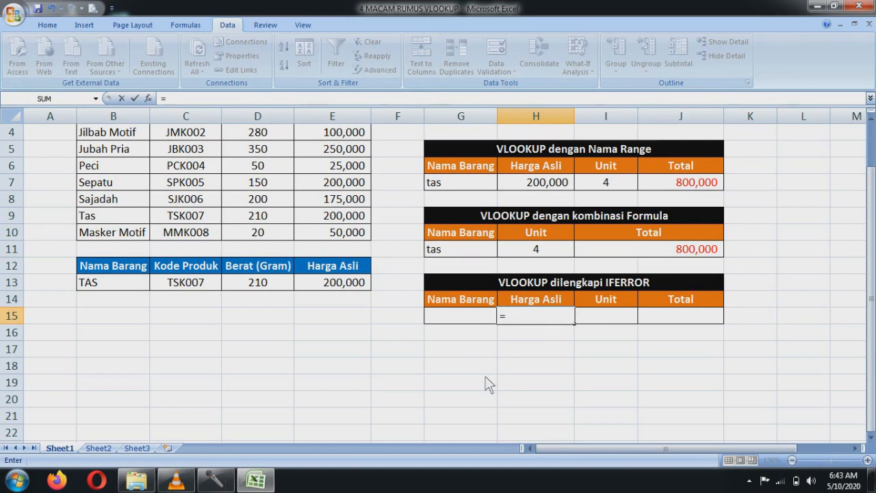
{"action": "type", "text": "VLO"}
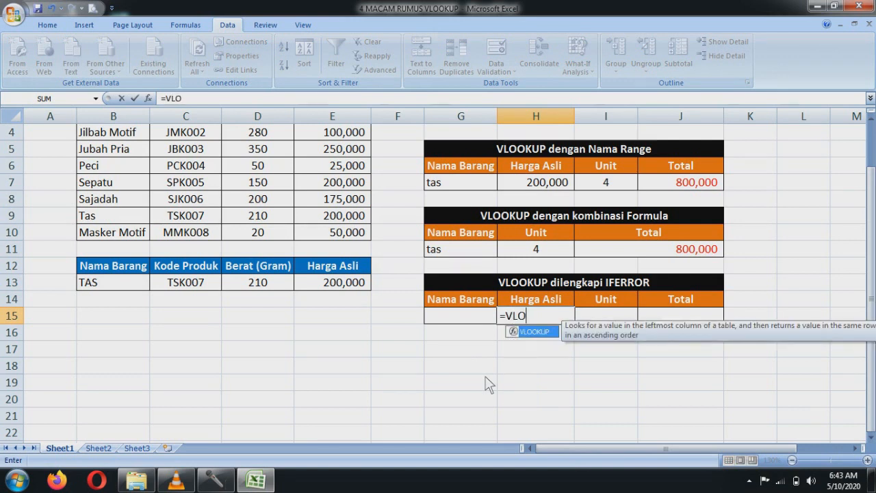
{"action": "double_click", "coordinate": [534, 332]}
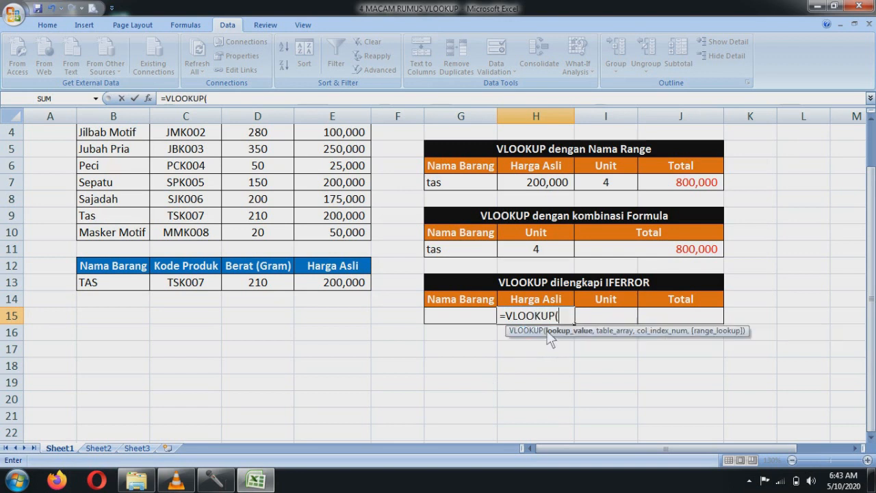
{"action": "left_click", "coordinate": [457, 322]}
{"action": "type", "text": ","}
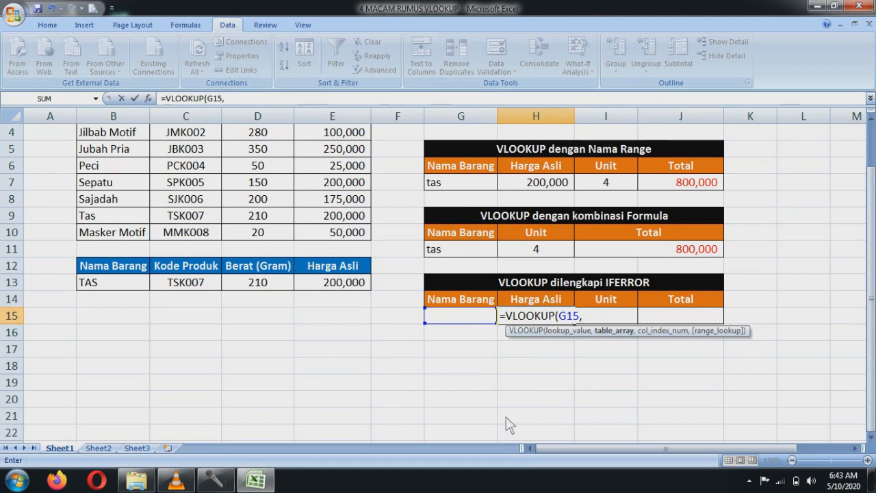
- Complete the H15 formula with the named range TabelBantu as table array, column index 4 and an exact match (FALSE)
{"action": "type", "text": "TABE"}
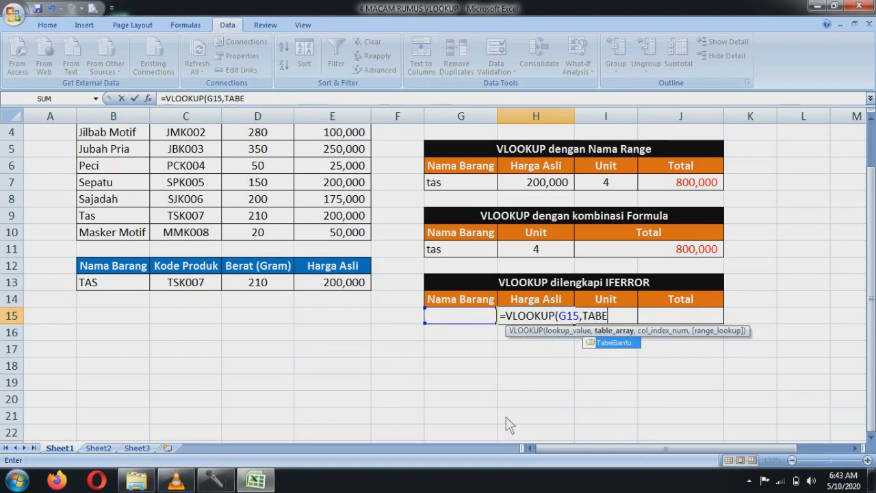
{"action": "type", "text": "LBANTU,"}
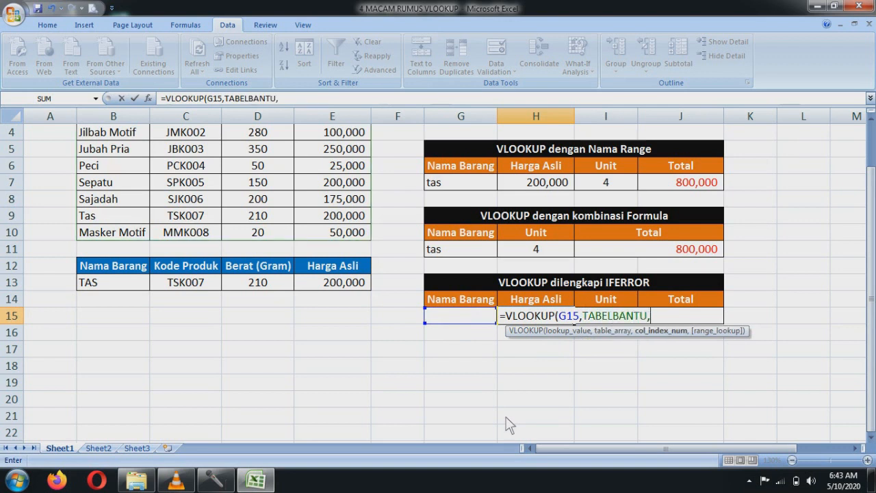
{"action": "type", "text": "4,FALSE"}
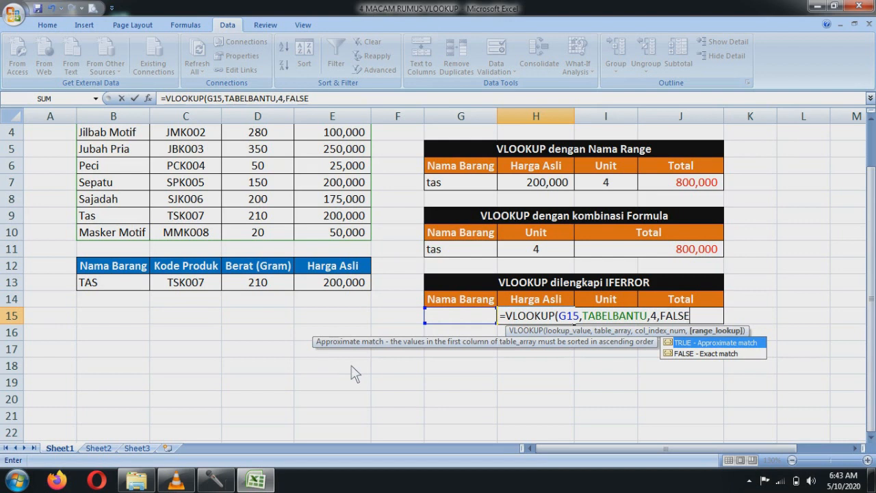
{"action": "type", "text": ")"}
{"action": "key", "text": "Return"}
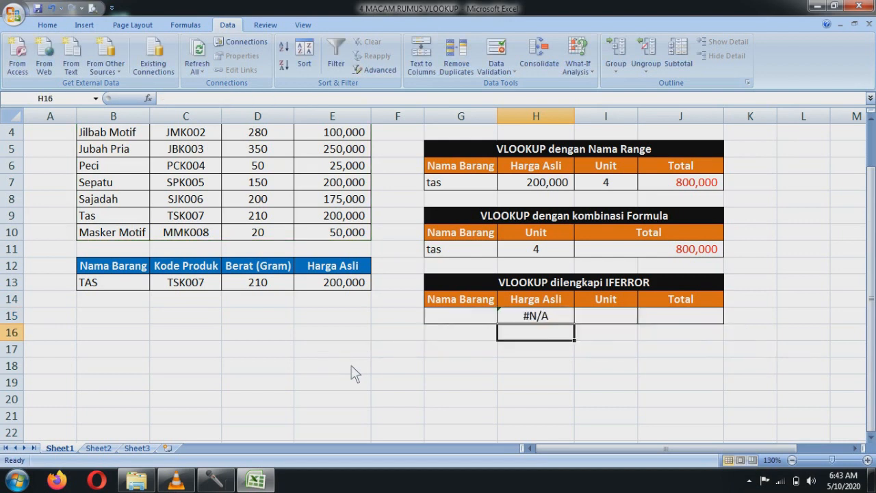
- Test the H15 lookup by entering TAS as the item name in G15
{"action": "left_click", "coordinate": [544, 316]}
{"action": "left_click", "coordinate": [452, 321]}
{"action": "type", "text": "TAS"}
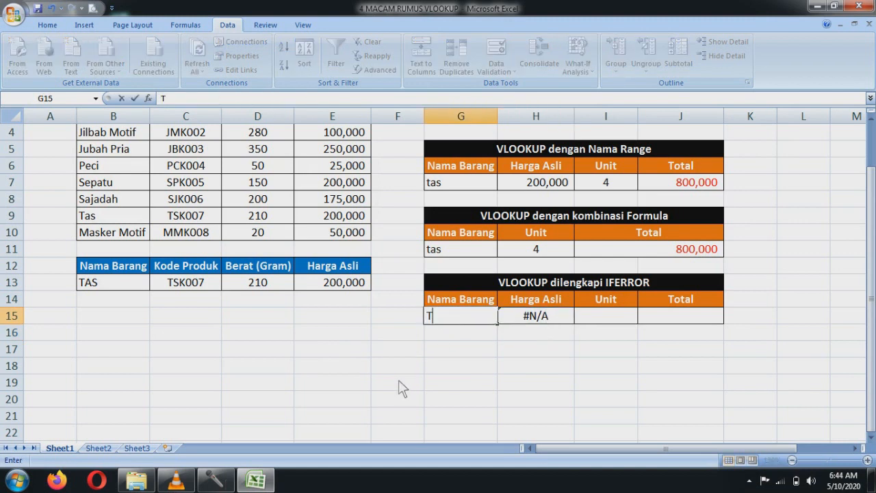
{"action": "key", "text": "Return"}
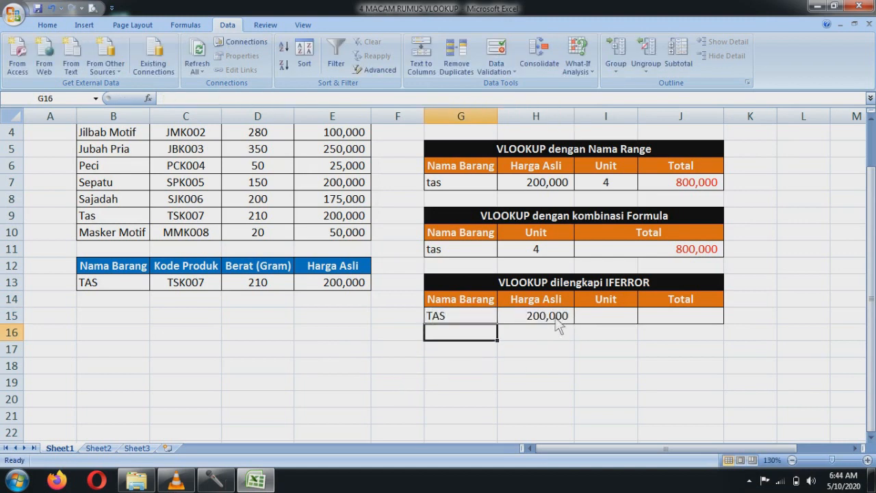
{"action": "left_click", "coordinate": [555, 320]}
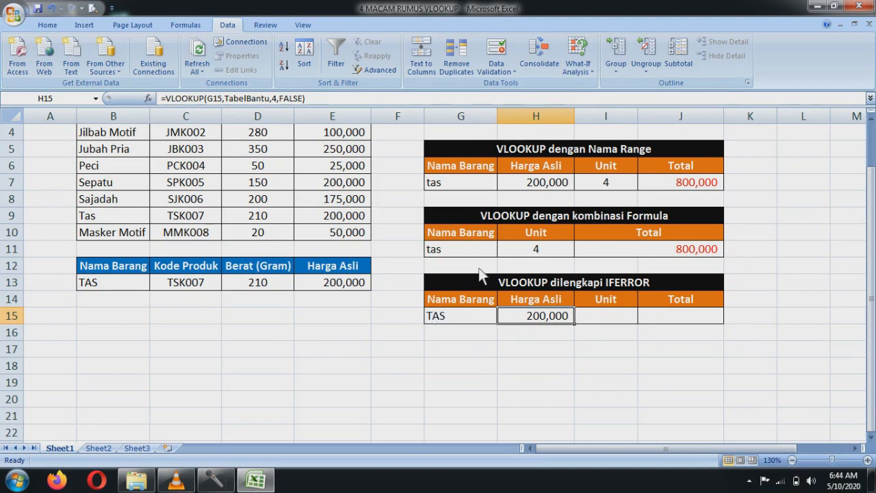
- Clear the item name in G15 and check how the plain VLOOKUP in H15 handles an empty lookup value
{"action": "left_click", "coordinate": [444, 319]}
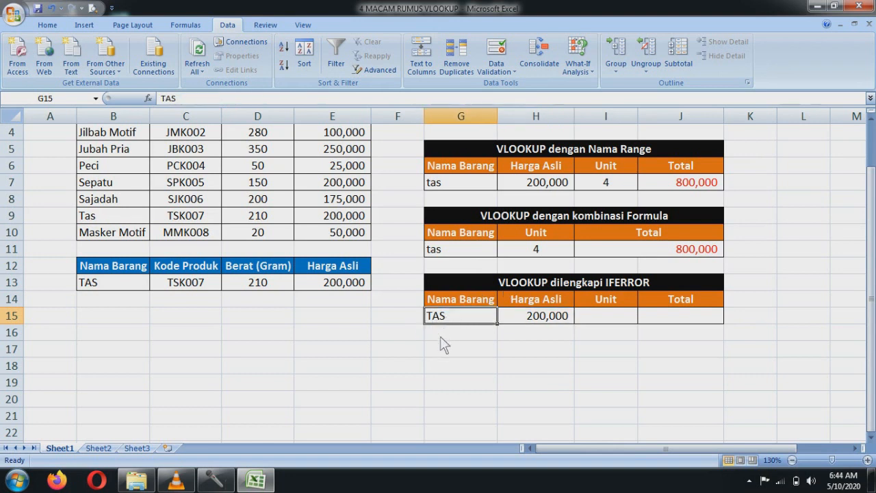
{"action": "left_click", "coordinate": [534, 315]}
{"action": "left_click", "coordinate": [461, 322]}
{"action": "key", "text": "Delete"}
{"action": "left_click", "coordinate": [507, 366]}
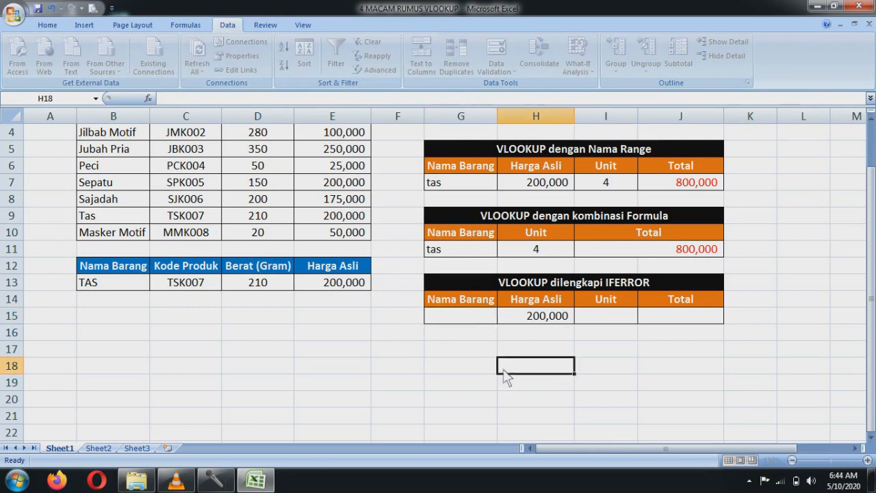
{"action": "left_click", "coordinate": [566, 324]}
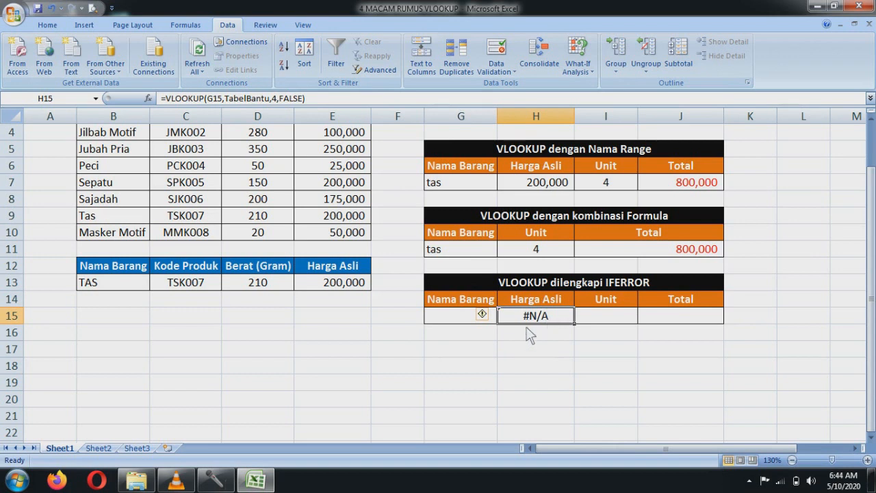
{"action": "left_click", "coordinate": [455, 322]}
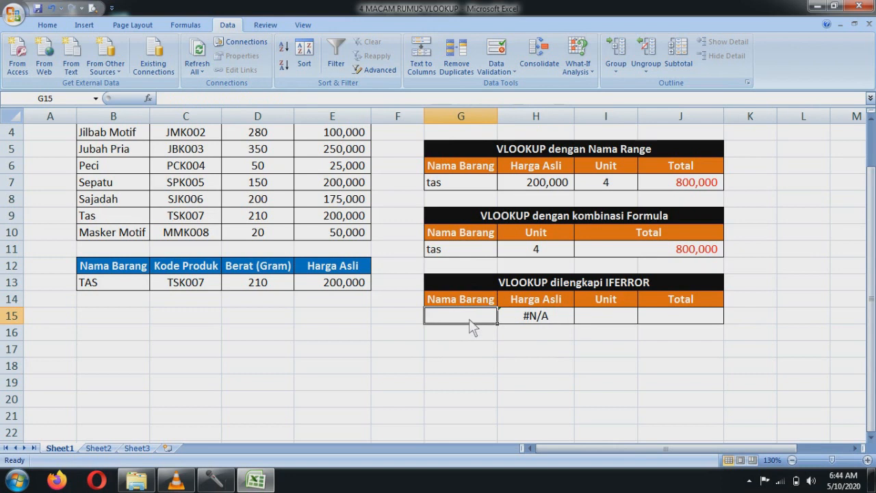
{"action": "left_click", "coordinate": [550, 321]}
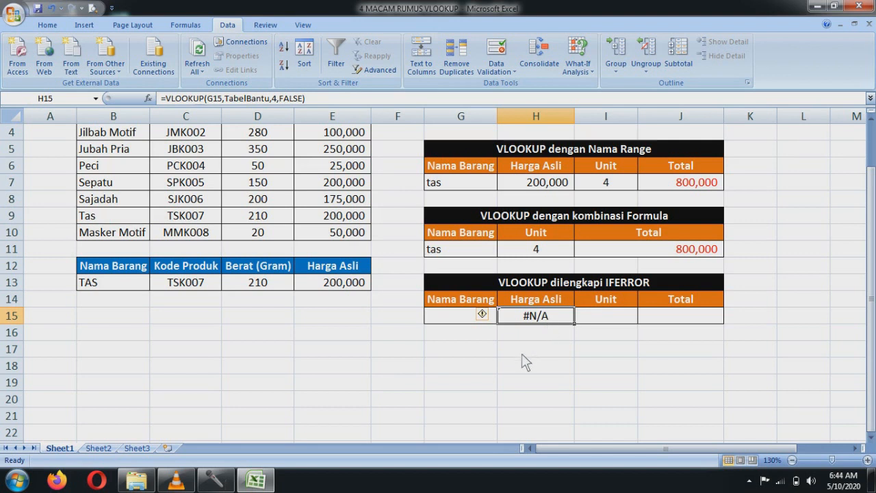
{"action": "left_click", "coordinate": [457, 324]}
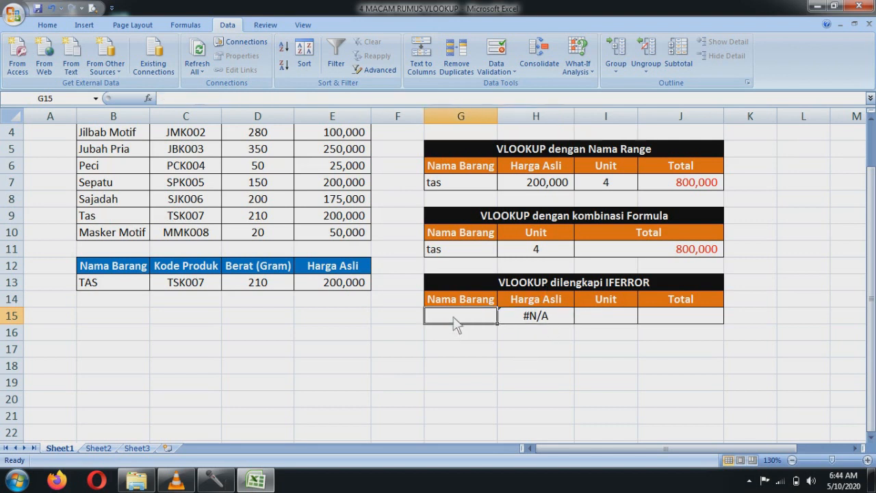
{"action": "left_click", "coordinate": [552, 326]}
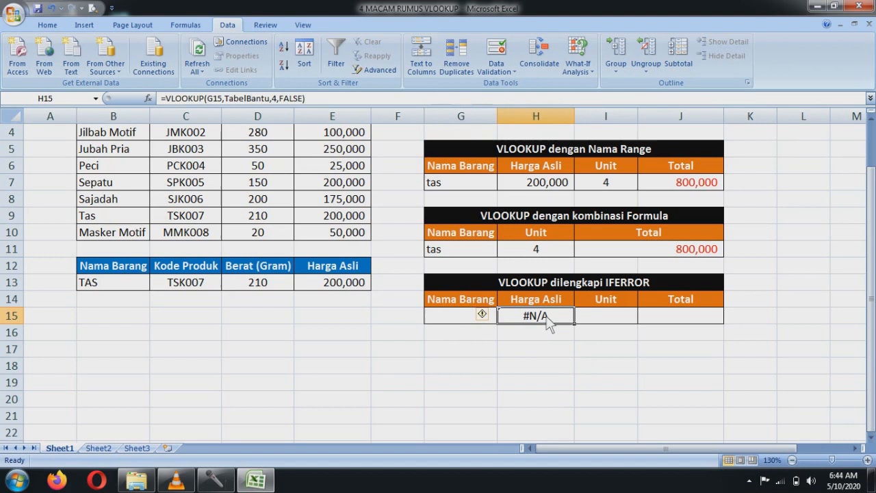
- Edit the H15 formula to insert IFERROR in front of the VLOOKUP, making the lookup its value argument
{"action": "right_click", "coordinate": [551, 325]}
{"action": "key", "text": "Escape"}
{"action": "double_click", "coordinate": [527, 325]}
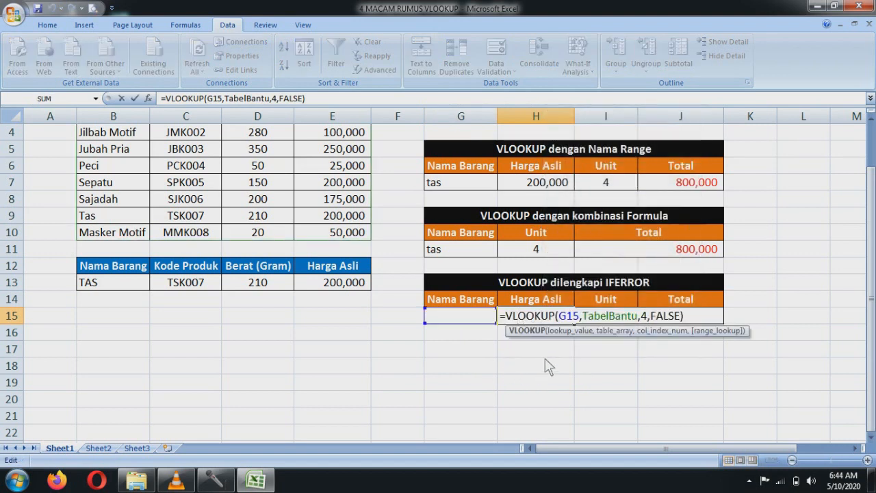
{"action": "left_click", "coordinate": [509, 317]}
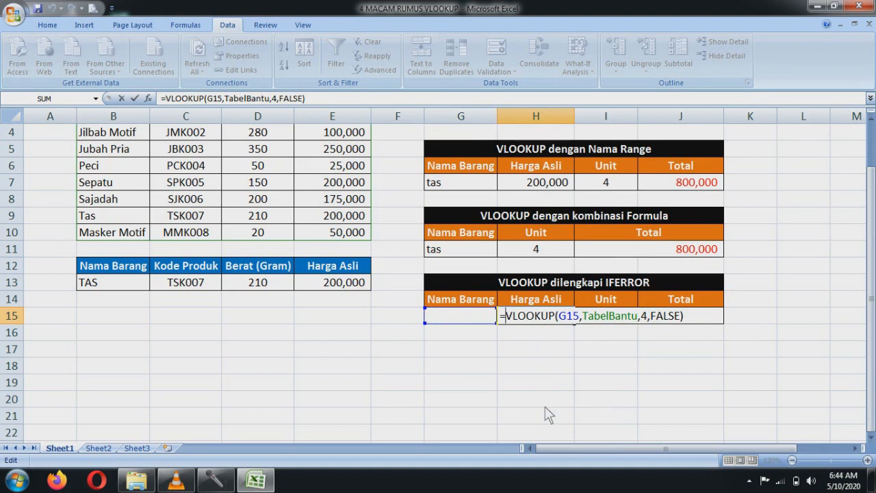
{"action": "type", "text": "I"}
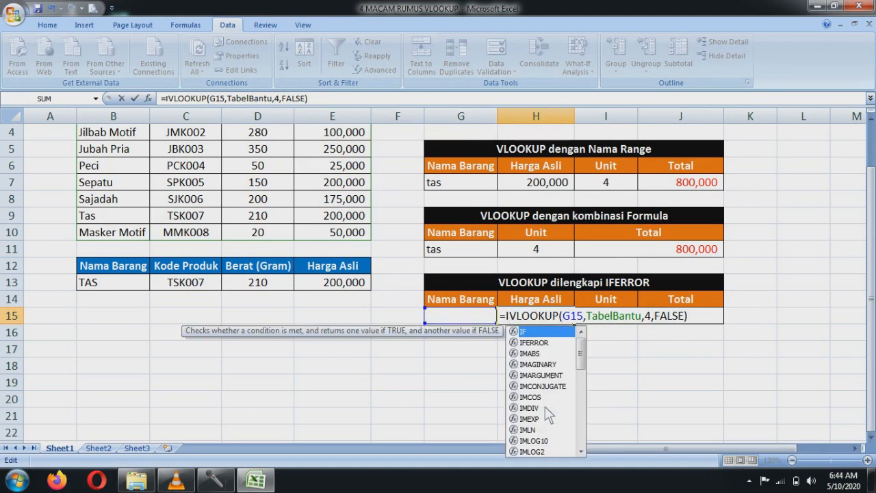
{"action": "type", "text": "F"}
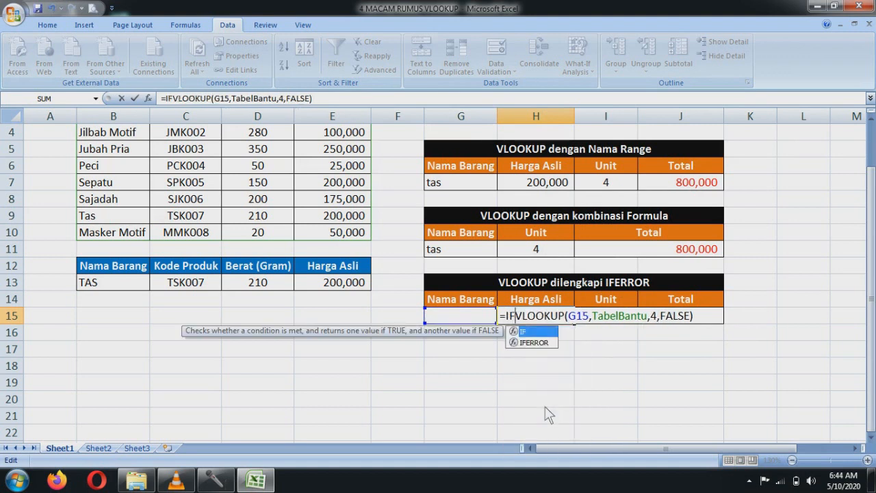
{"action": "double_click", "coordinate": [538, 342]}
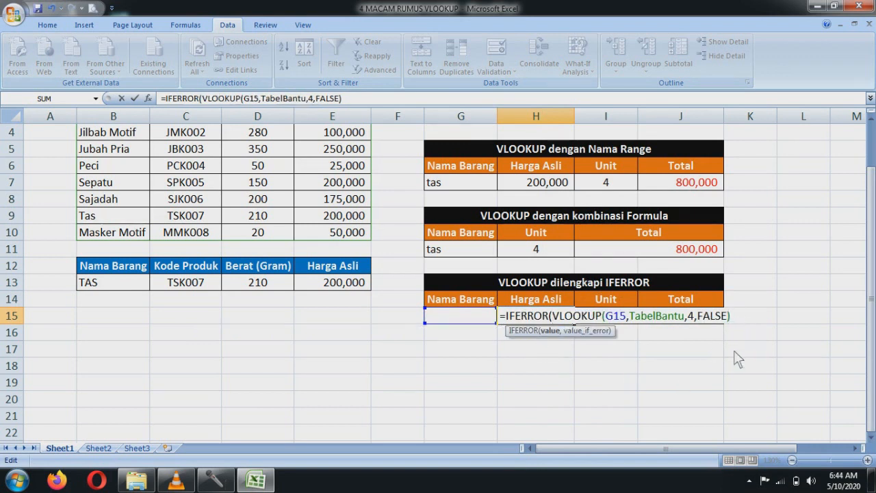
- Set "Data Tidak Ada" as the value-if-error text and complete the IFERROR formula in H15
{"action": "type", "text": ",\""}
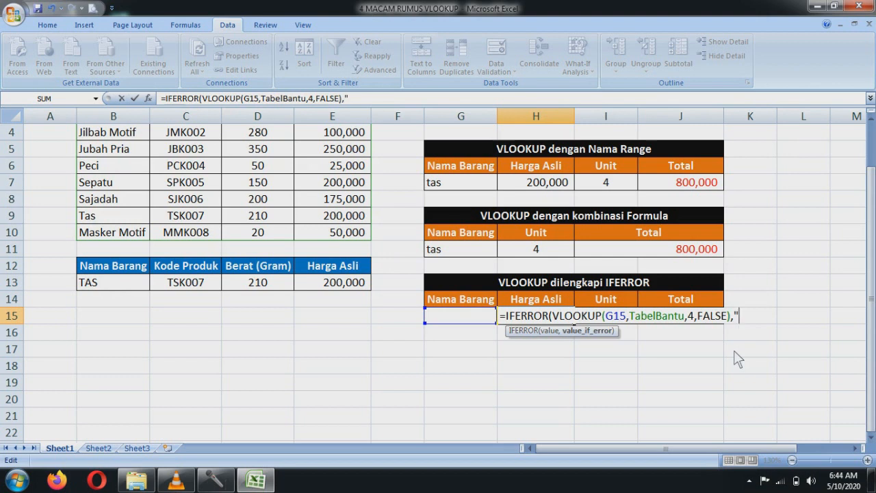
{"action": "type", "text": "Data Ti"}
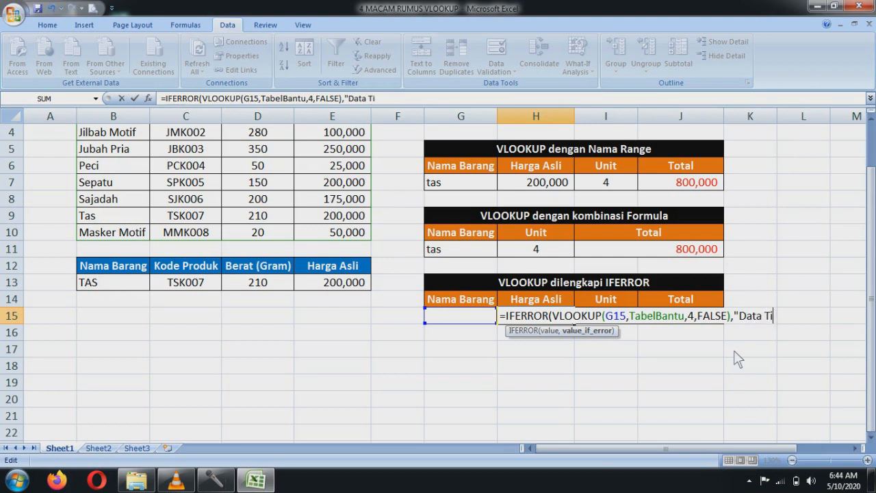
{"action": "type", "text": "dak Ada\""}
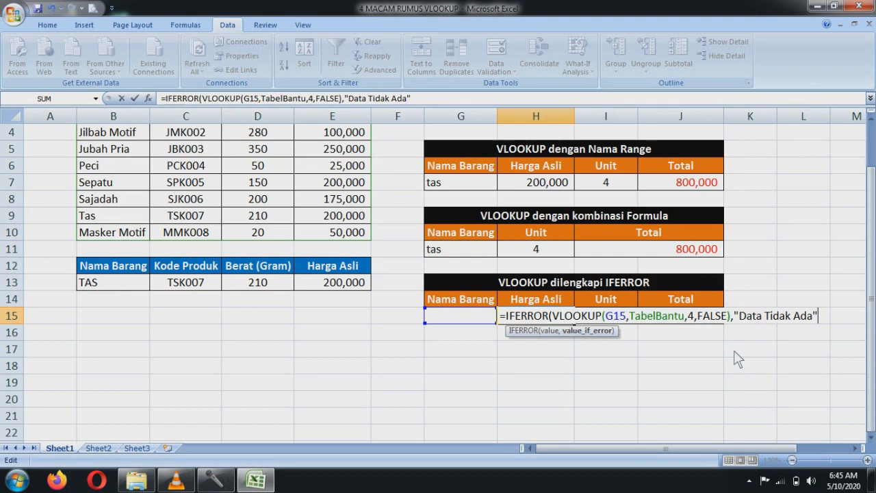
{"action": "type", "text": ")"}
{"action": "key", "text": "Return"}
- Test the IFERROR formula with a listed item by entering peci as the item name in G15
{"action": "left_click", "coordinate": [559, 320]}
{"action": "left_click", "coordinate": [484, 319]}
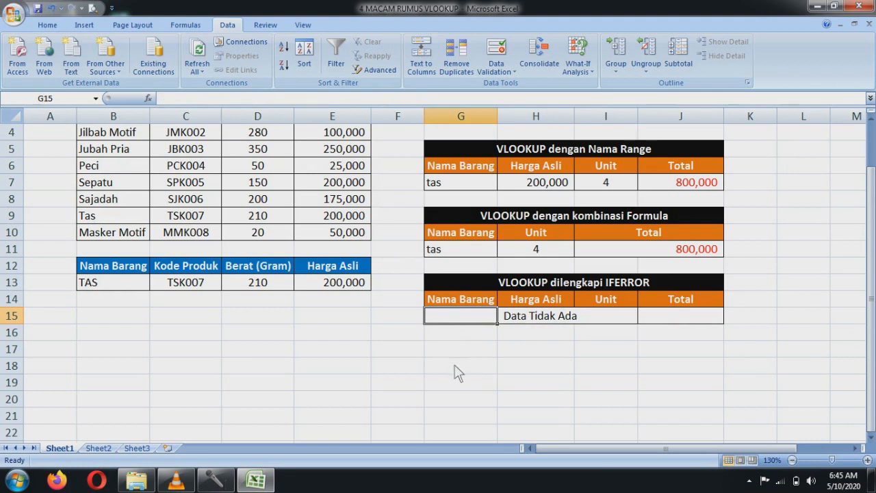
{"action": "type", "text": "peci"}
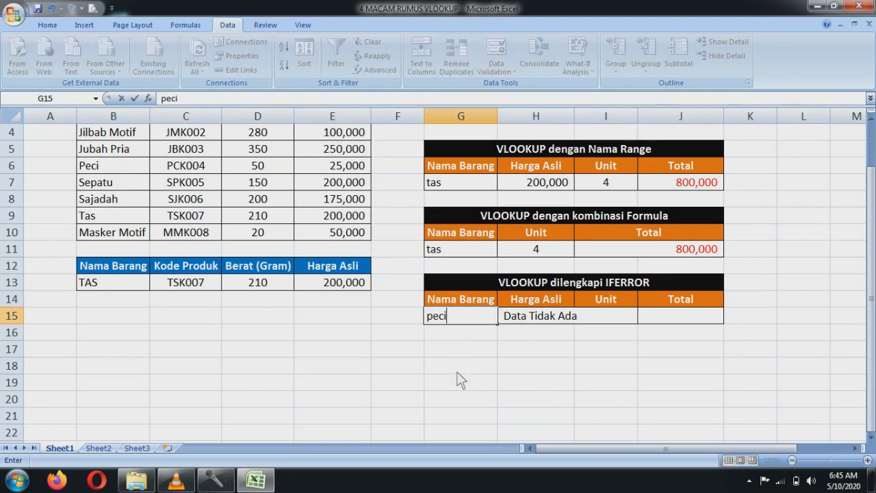
{"action": "key", "text": "Return"}
- Test the IFERROR formula with an unlisted item by replacing the item name in G15 with sendal
{"action": "left_click", "coordinate": [454, 323]}
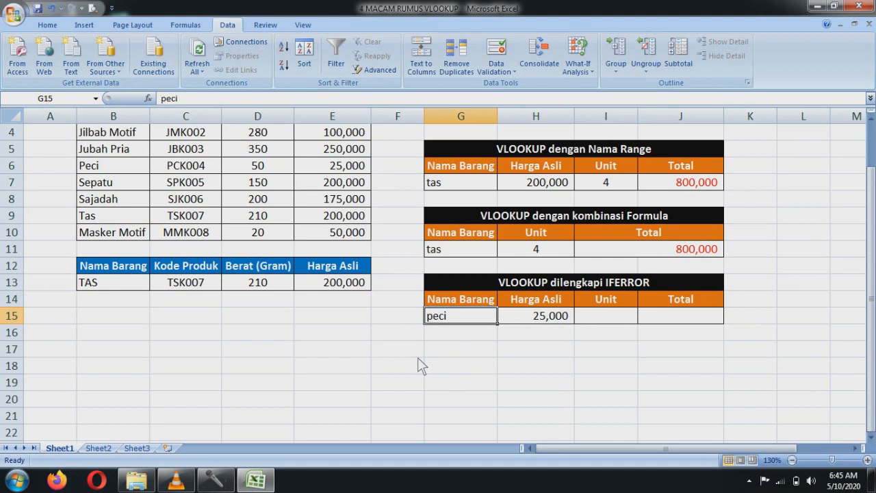
{"action": "scroll", "coordinate": [114, 193], "scroll_direction": "up", "scroll_amount": 1}
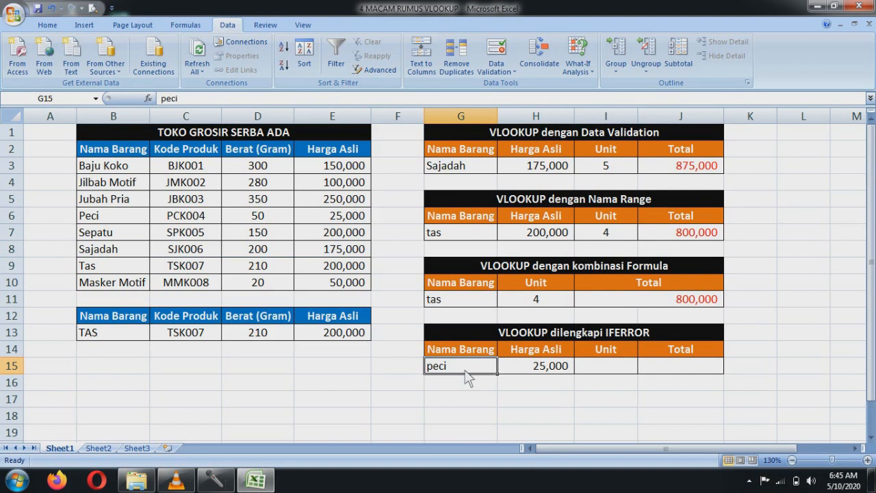
{"action": "type", "text": "sendal"}
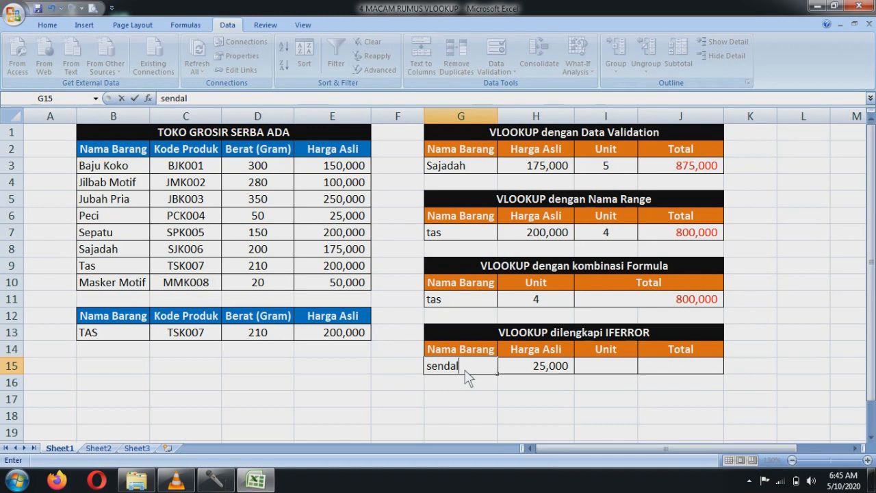
{"action": "key", "text": "Return"}
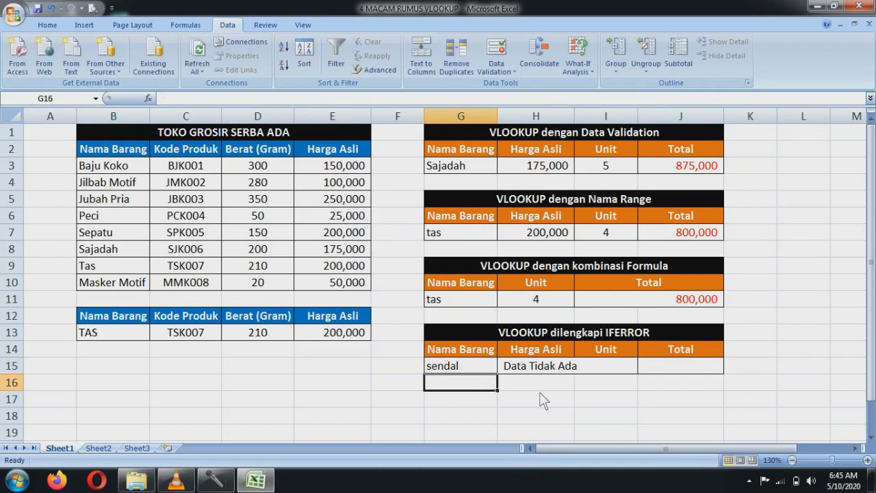
{"action": "left_click", "coordinate": [463, 368]}
- Enter 5 as the Unit in I15 and calculate the Total in J15 by multiplying H15 by I15
{"action": "left_click", "coordinate": [607, 370]}
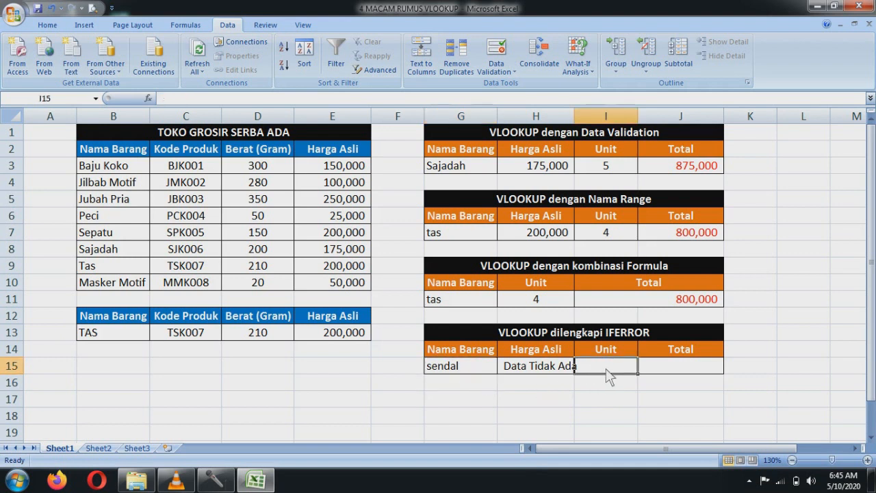
{"action": "type", "text": "5"}
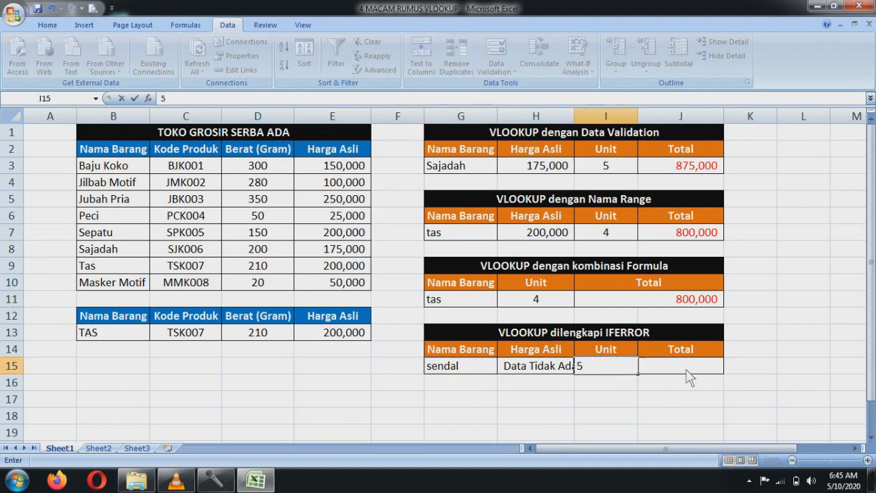
{"action": "left_click", "coordinate": [689, 375]}
{"action": "type", "text": "="}
{"action": "left_click", "coordinate": [545, 369]}
{"action": "type", "text": "*"}
{"action": "left_click", "coordinate": [608, 375]}
{"action": "key", "text": "Return"}
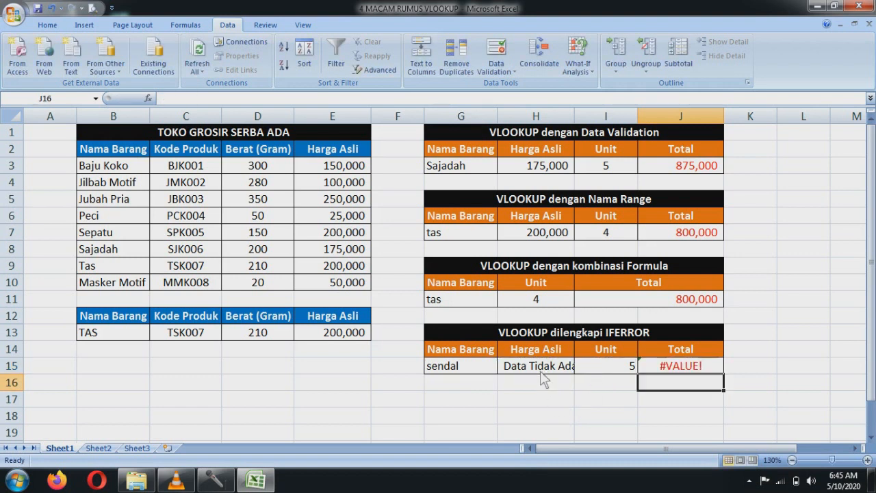
- Replace the item name in G15 with tas to test the price lookup and total
{"action": "left_click", "coordinate": [442, 372]}
{"action": "type", "text": "tas"}
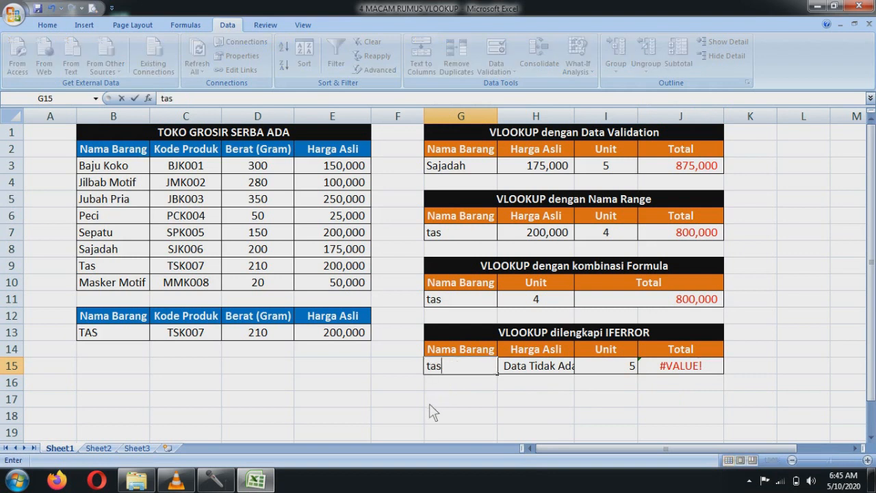
{"action": "key", "text": "Return"}
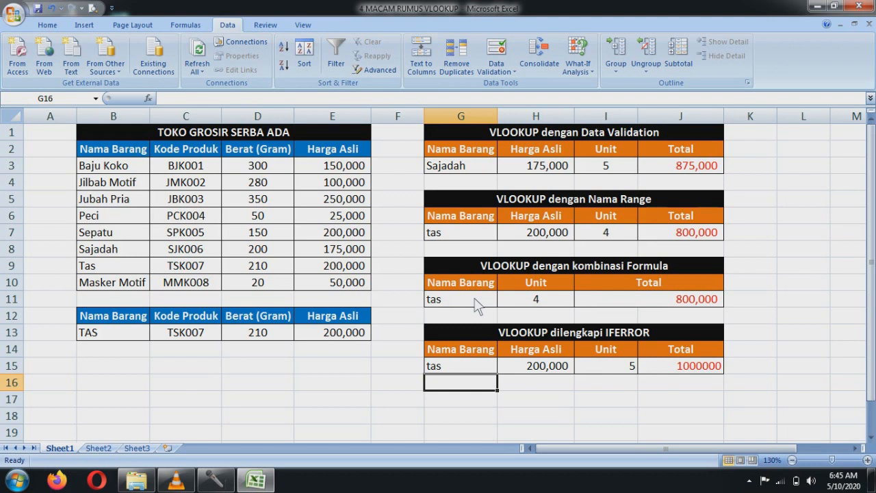
{"action": "scroll", "coordinate": [478, 288], "scroll_direction": "down", "scroll_amount": 2}
{"action": "scroll", "coordinate": [477, 289], "scroll_direction": "up", "scroll_amount": 2}
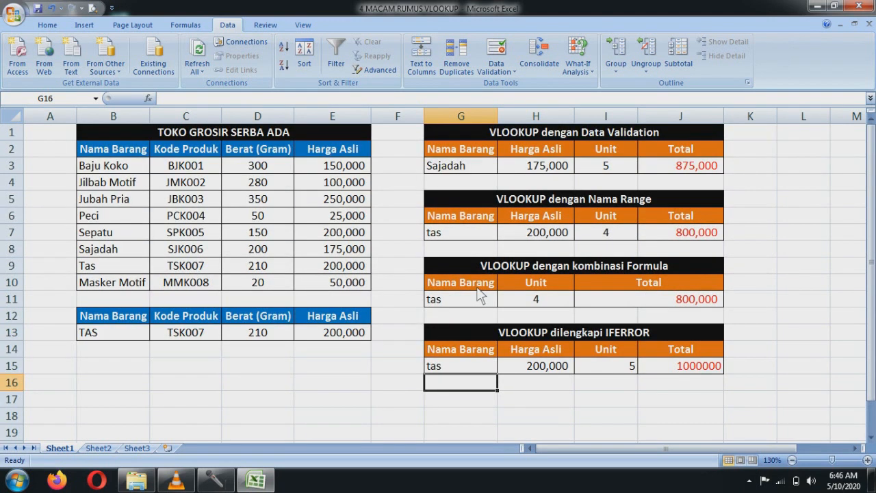